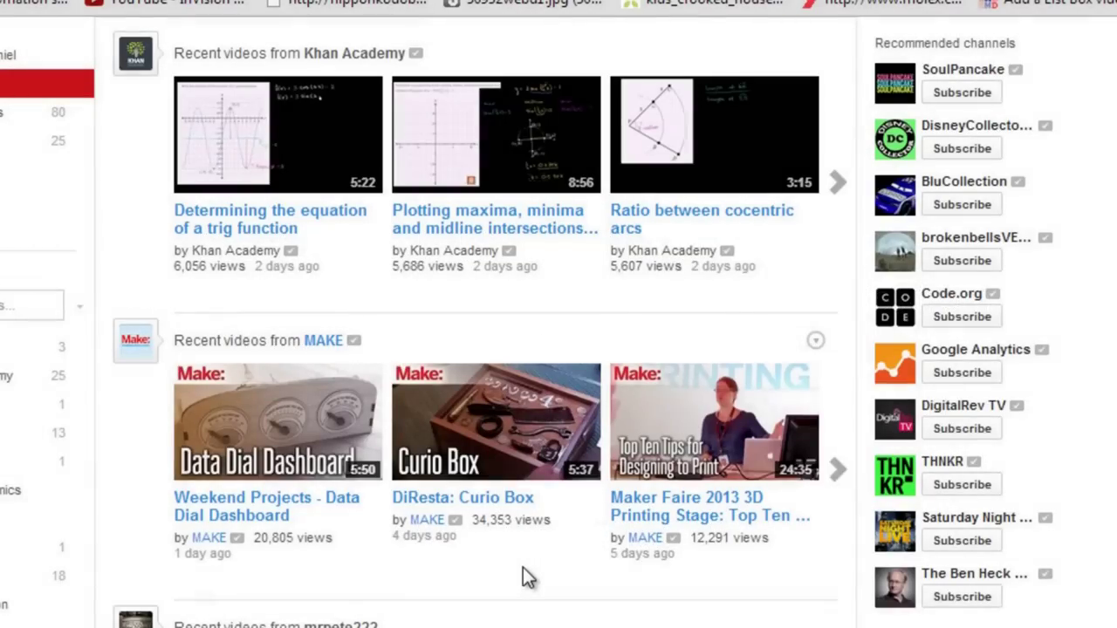
Browse the YouTube home feed of recent, liked and recommended videos from the subscribed channels.
scroll(523, 568, down, 5)
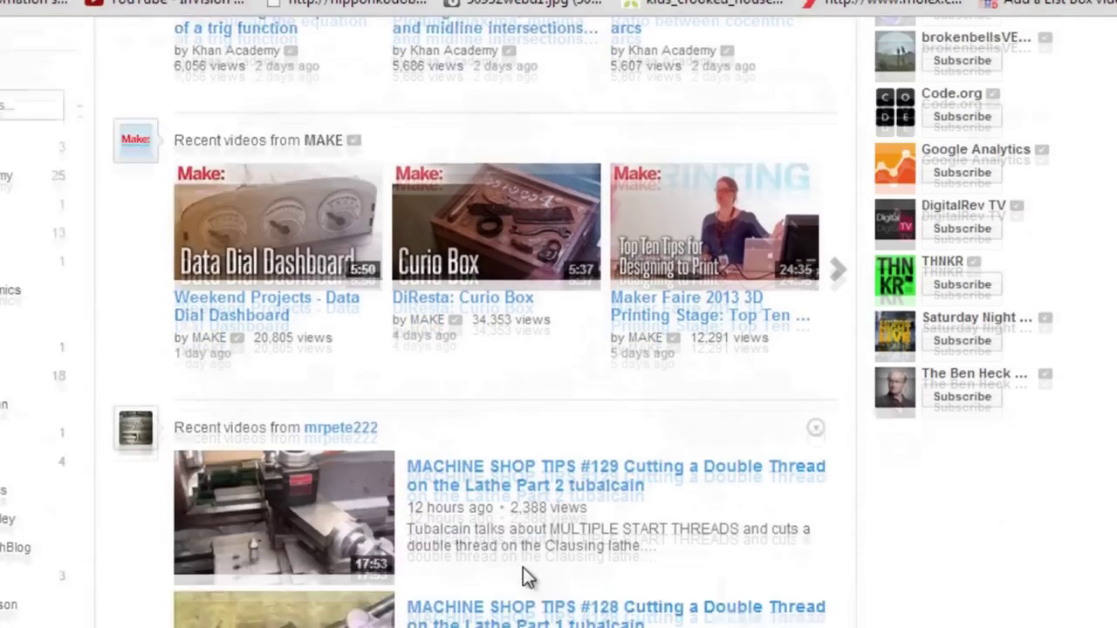
scroll(525, 577, down, 10)
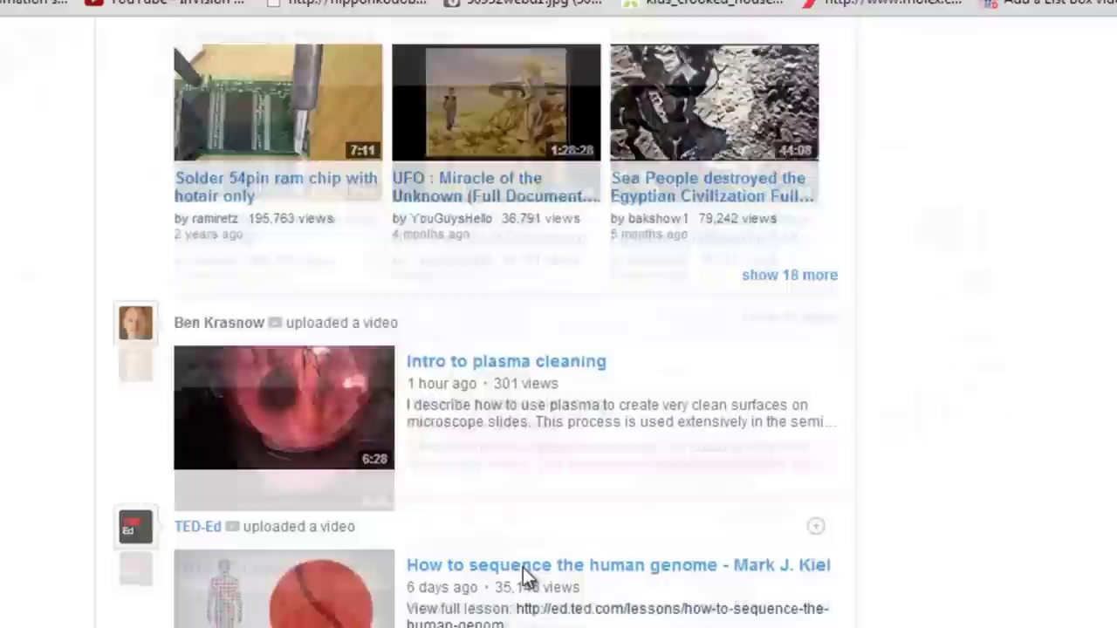
scroll(526, 576, down, 4)
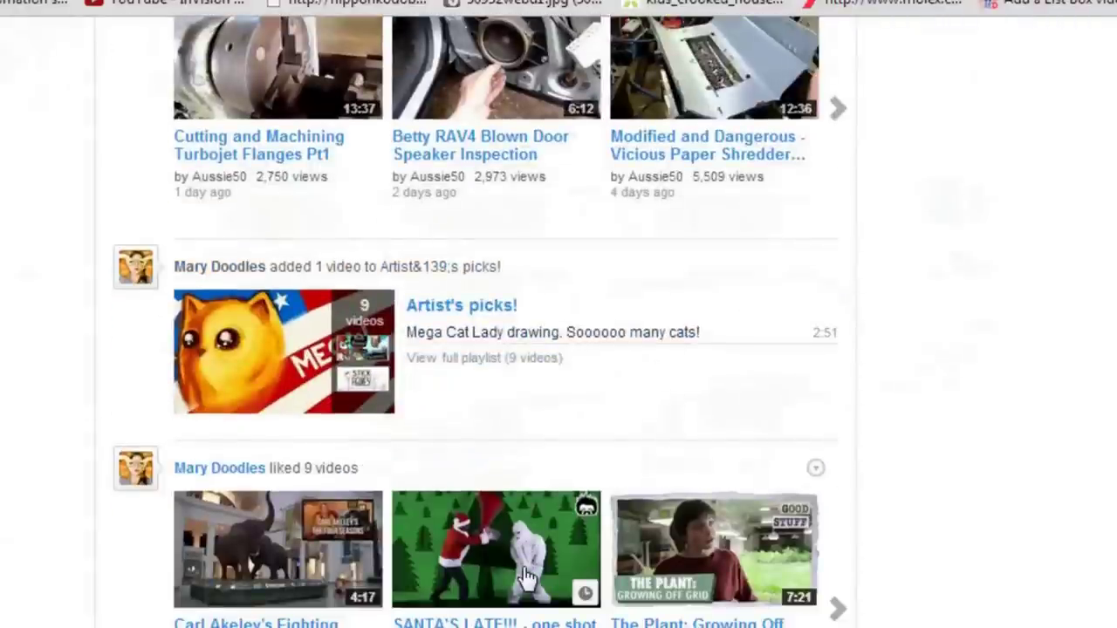
scroll(526, 576, down, 9)
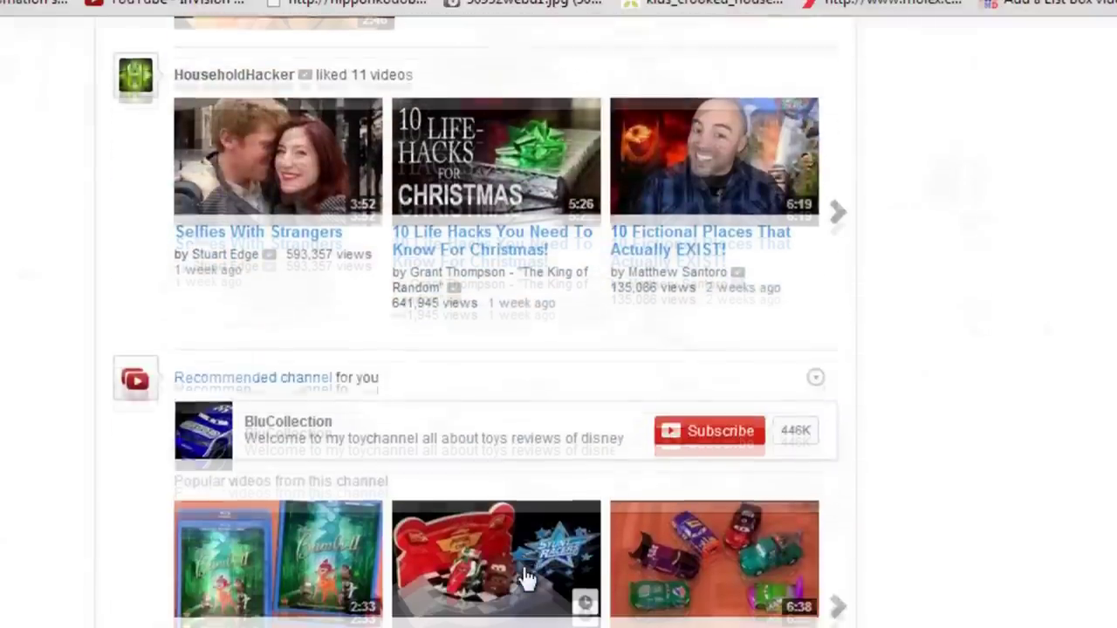
scroll(526, 578, down, 6)
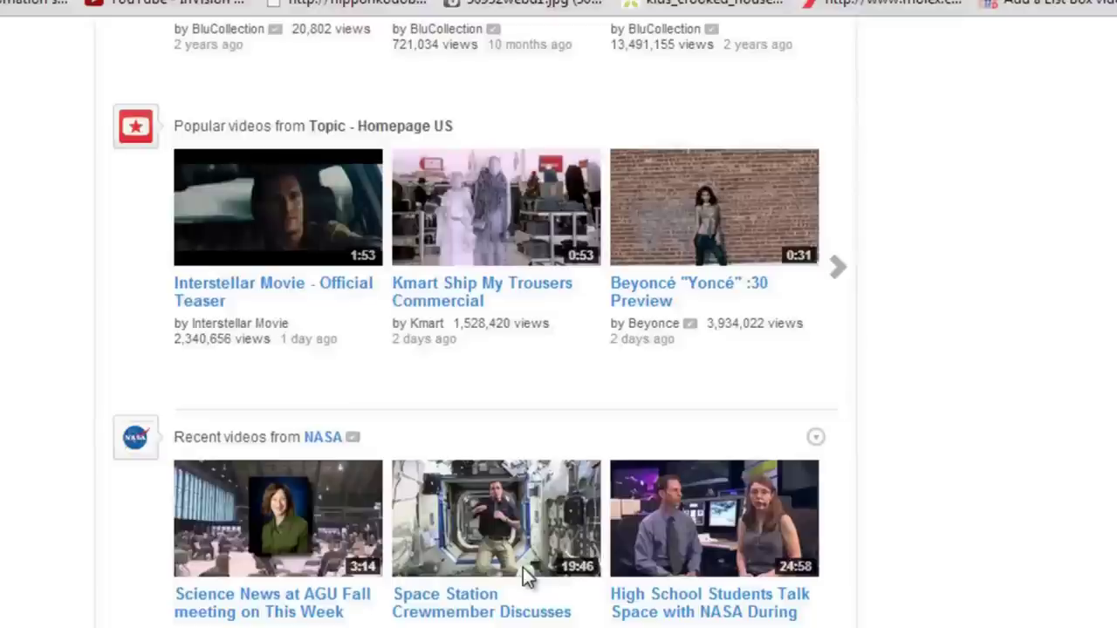
scroll(523, 567, down, 3)
scroll(523, 576, down, 2)
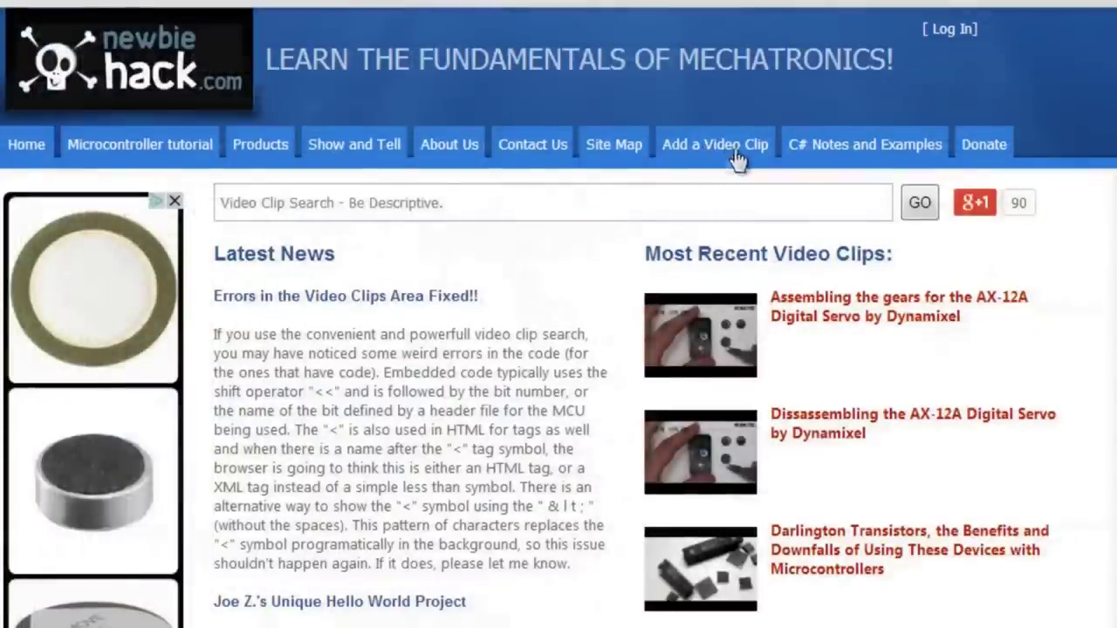
Open the Add a Video Clip page on newbiehack.com and look over its clip creation form.
click(714, 148)
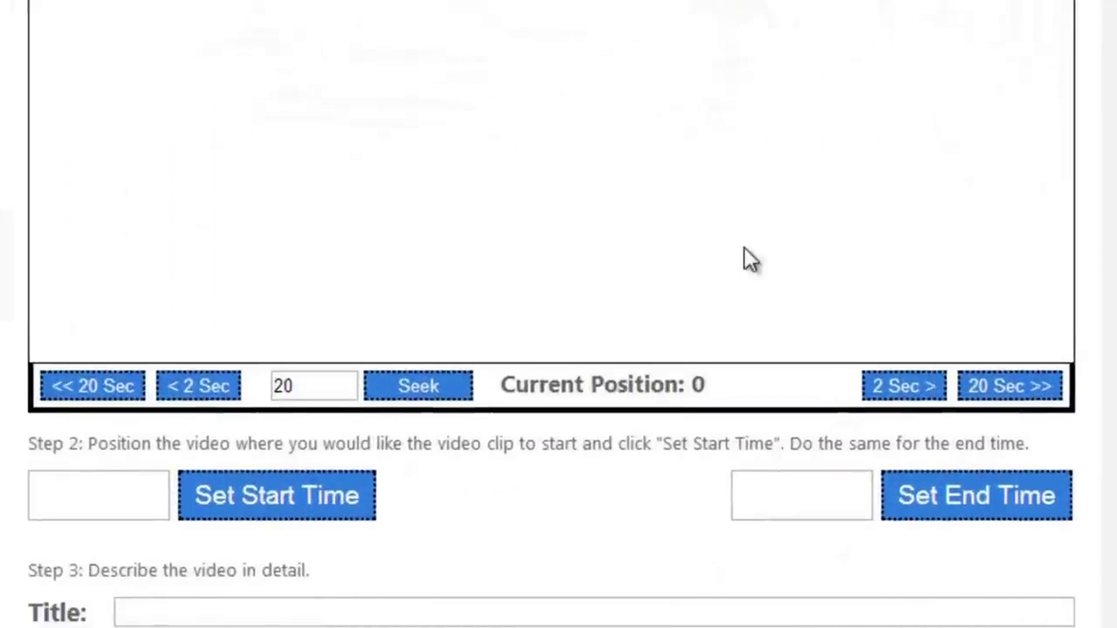
scroll(542, 35, down, 3)
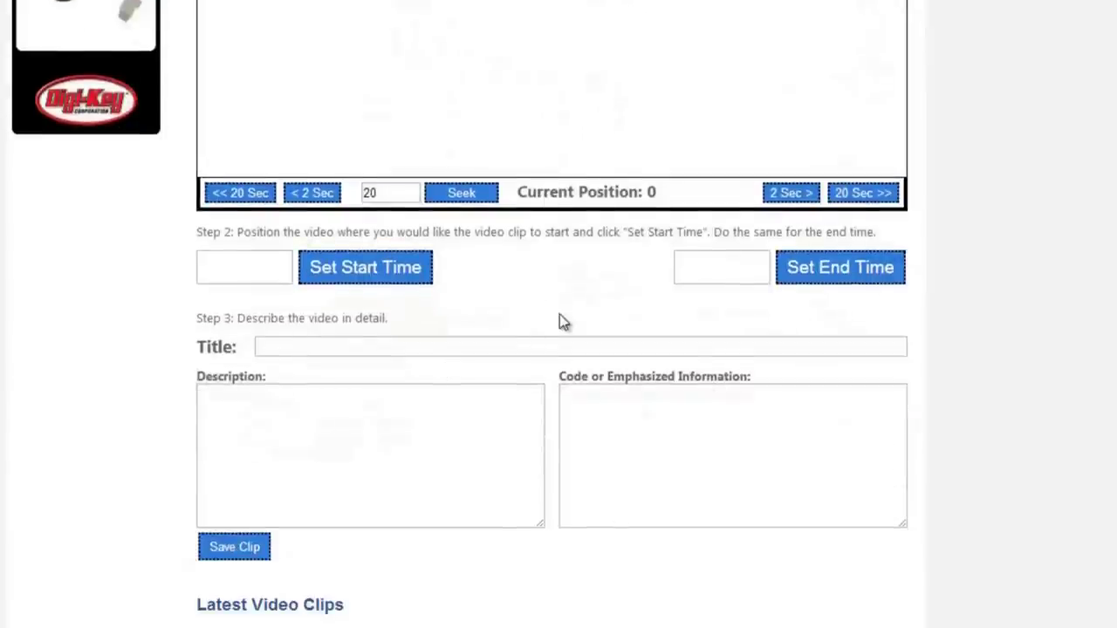
scroll(563, 320, up, 5)
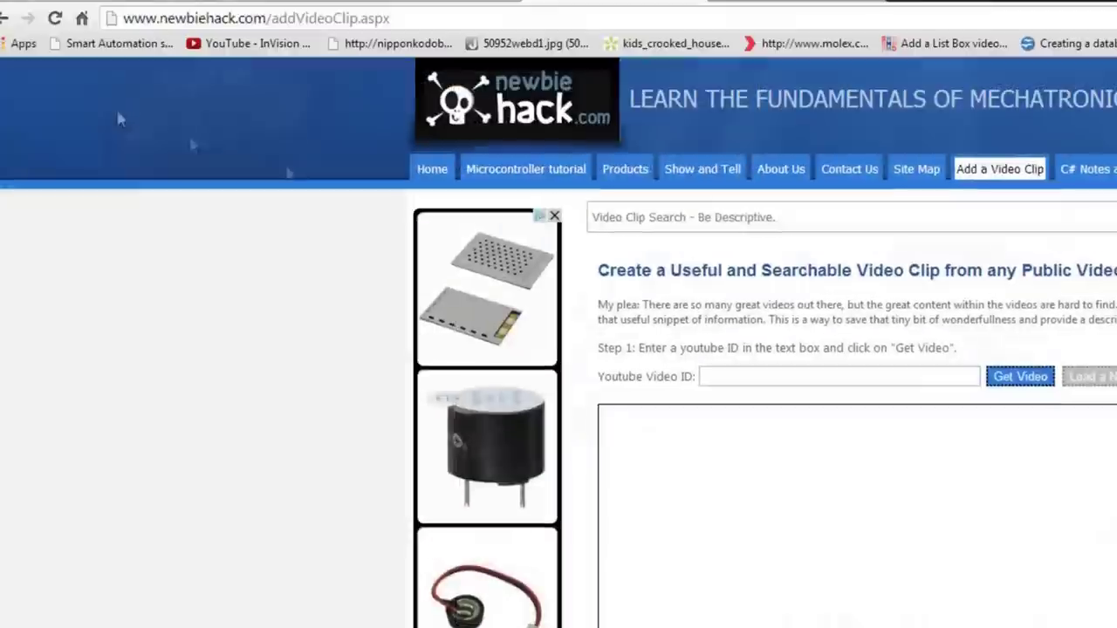
Switch to the redFrog Pick and Place video on YouTube, rewind it to the start and select its web address.
key(ctrl+Tab)
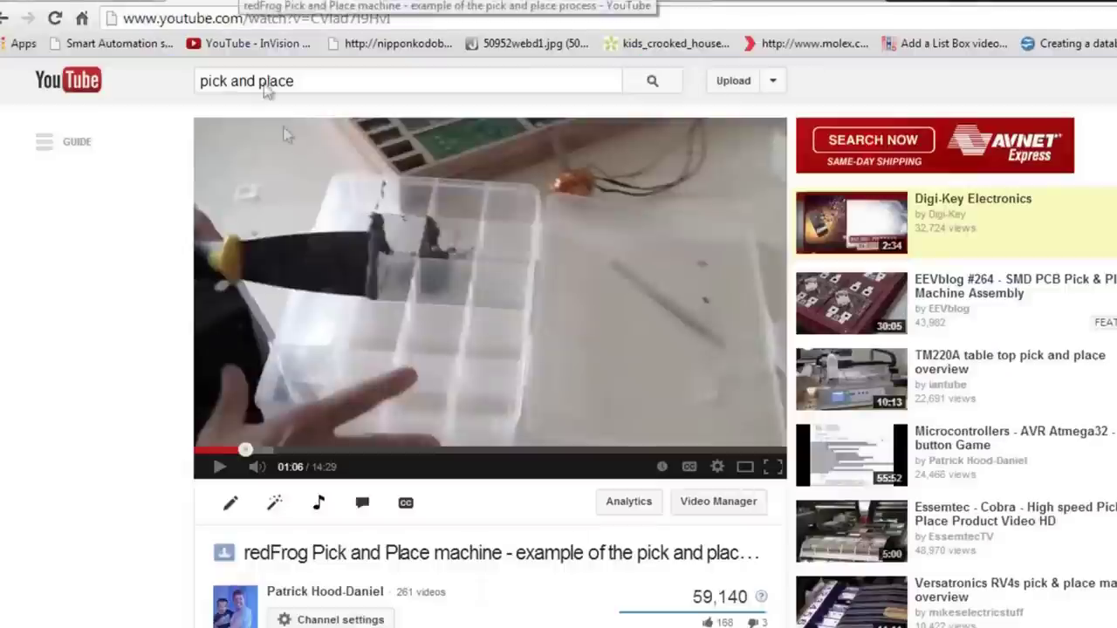
drag(246, 450, 196, 450)
click(394, 17)
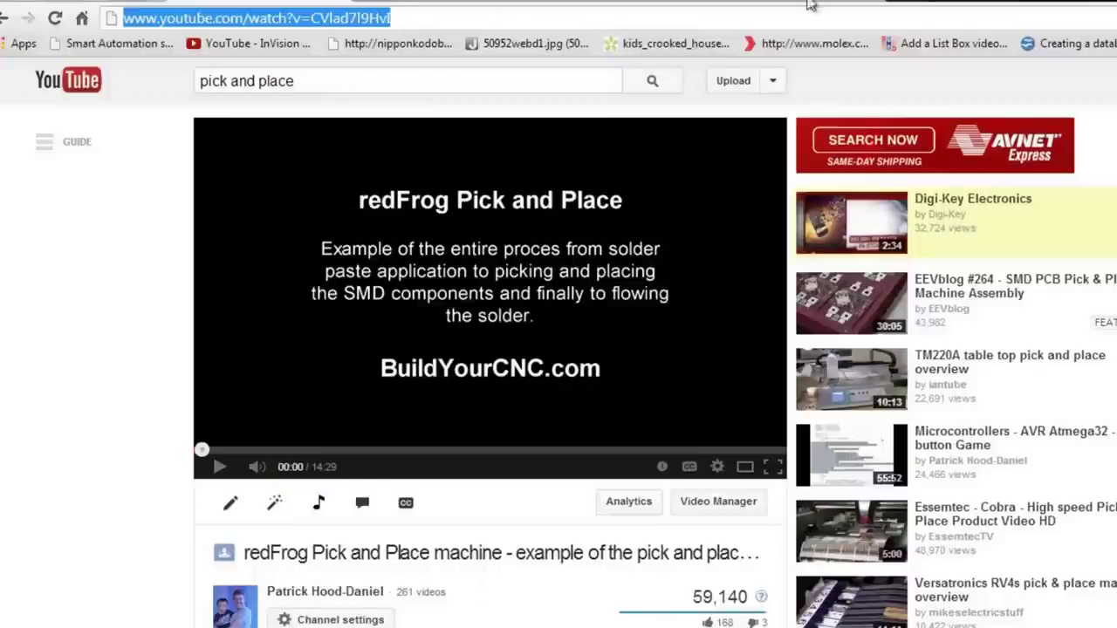
Load the redFrog video into the newbiehack clip form using its YouTube address as the video ID.
key(ctrl+Tab)
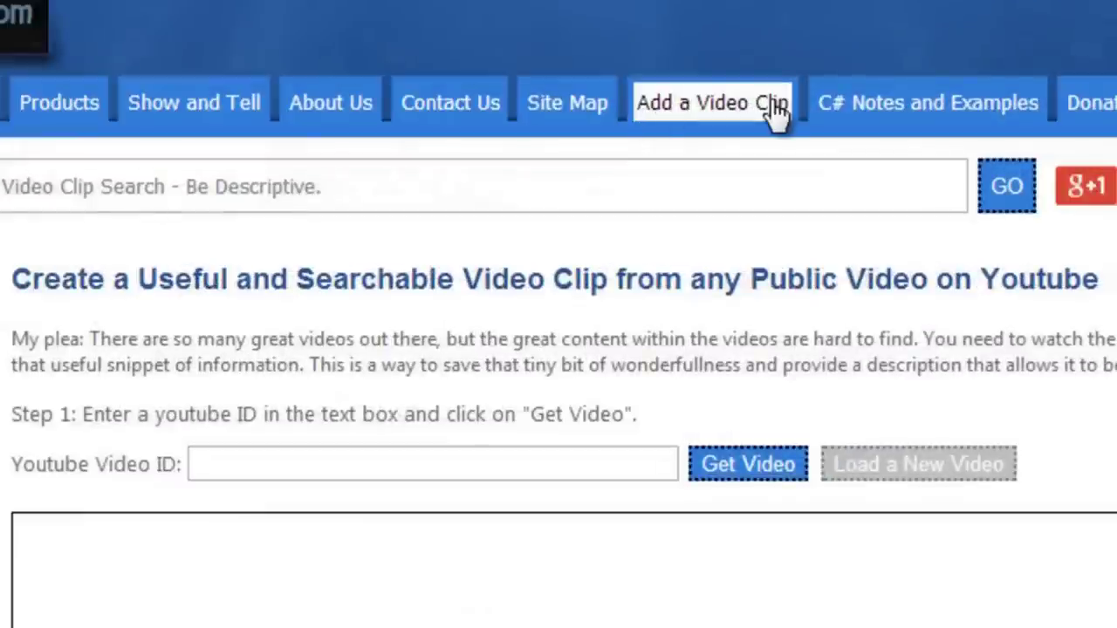
click(341, 465)
text(http://www.youtube.com/watch?v=CVIad7I9HvI)
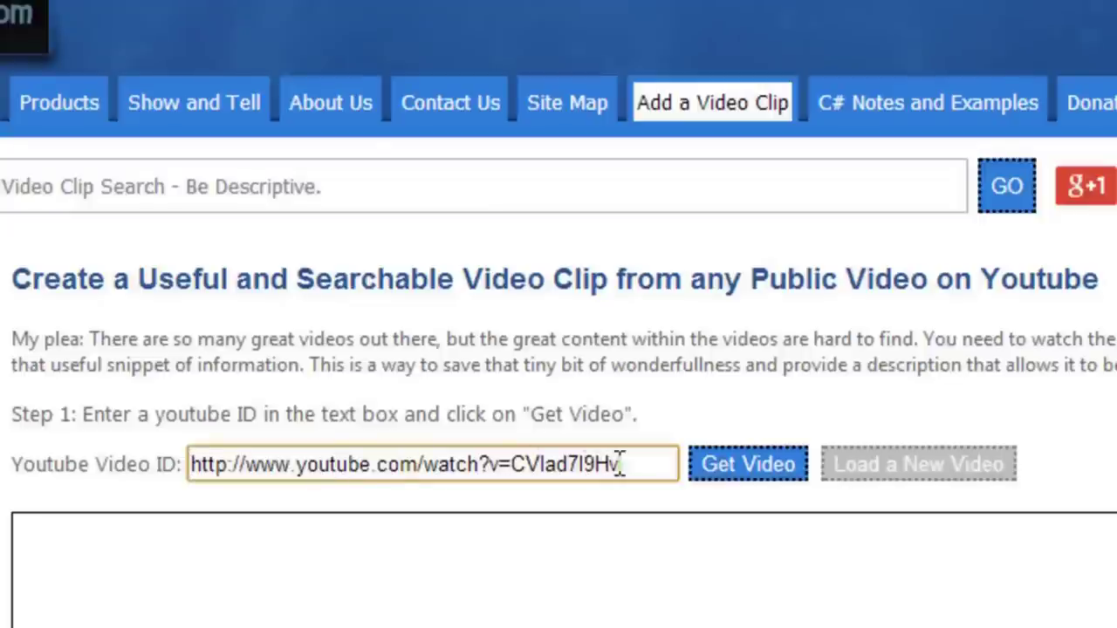
click(749, 469)
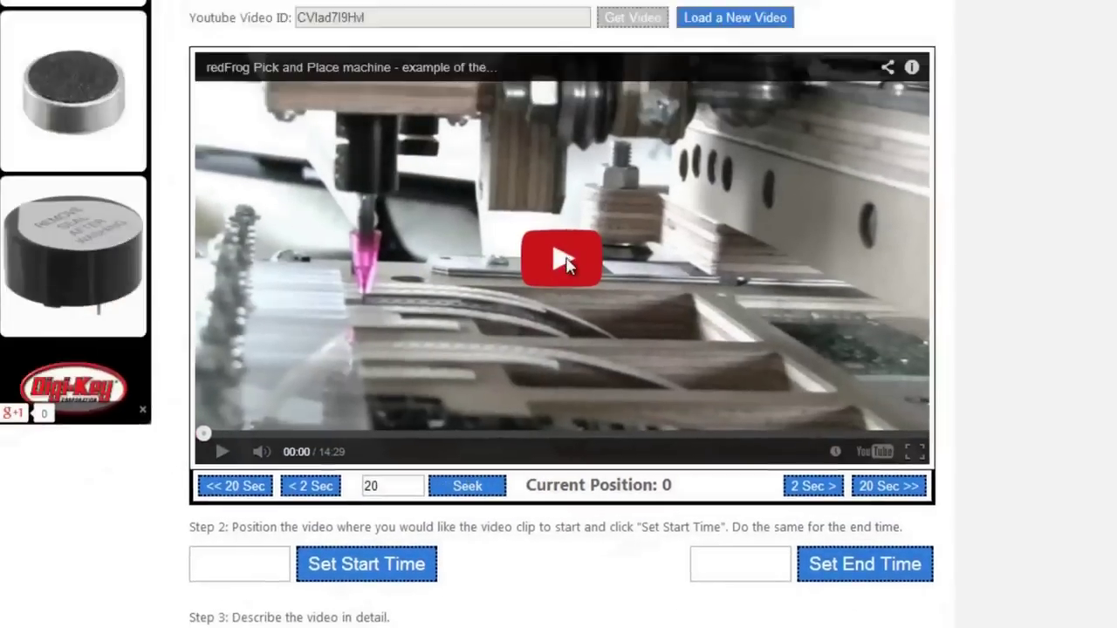
Play the loaded video, step back in 2-second jumps and set the clip's start time at 16.29 seconds.
click(521, 175)
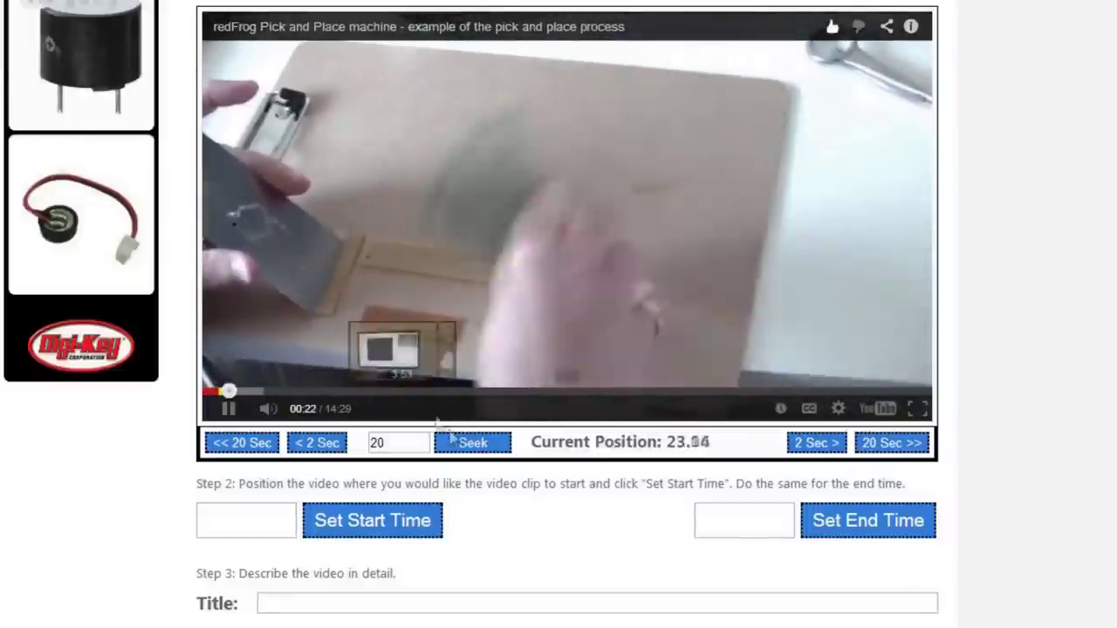
click(229, 410)
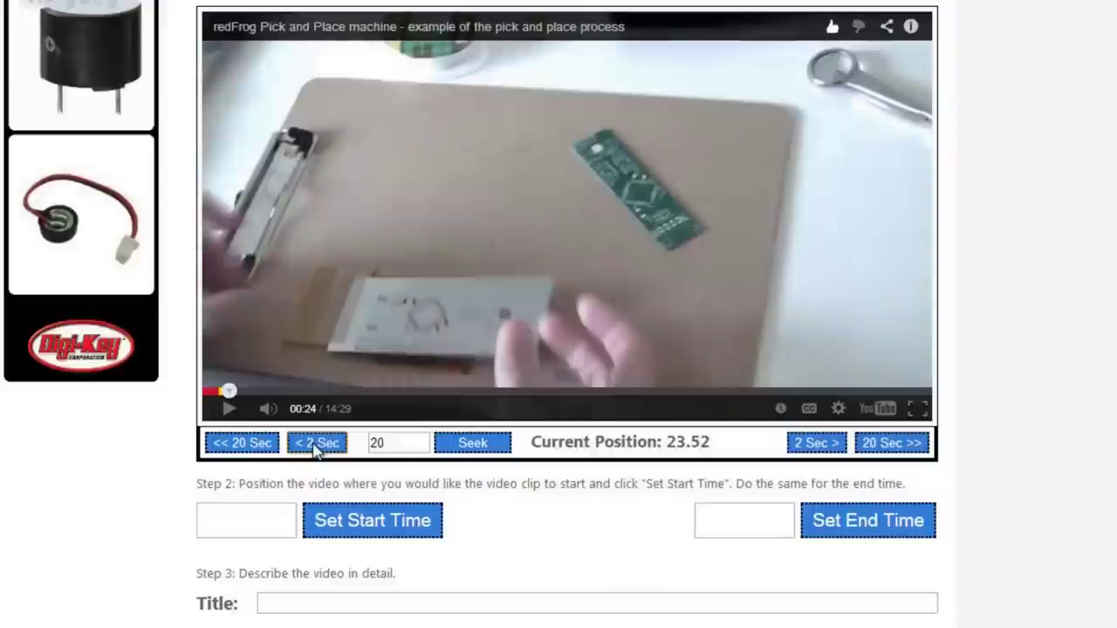
click(317, 444)
click(316, 443)
click(317, 444)
click(317, 443)
click(317, 443)
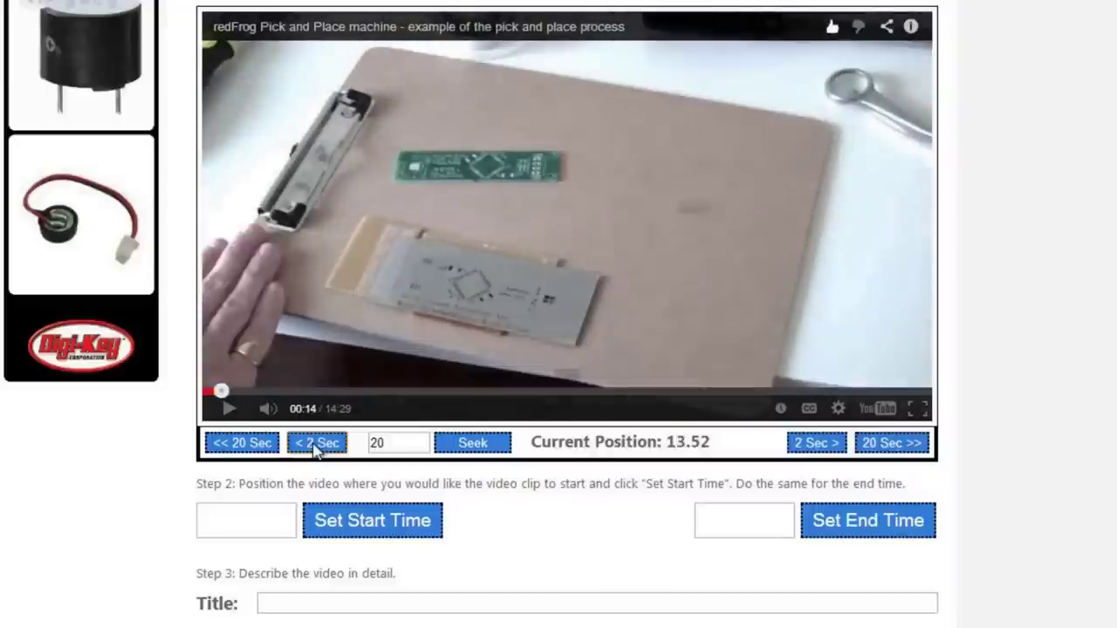
click(339, 287)
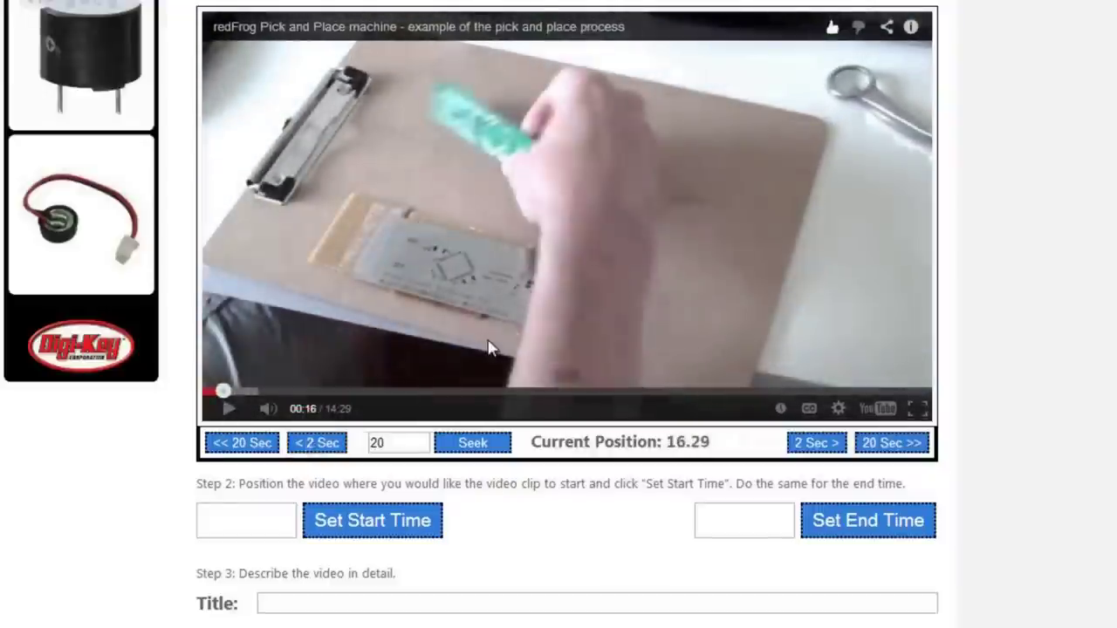
click(384, 523)
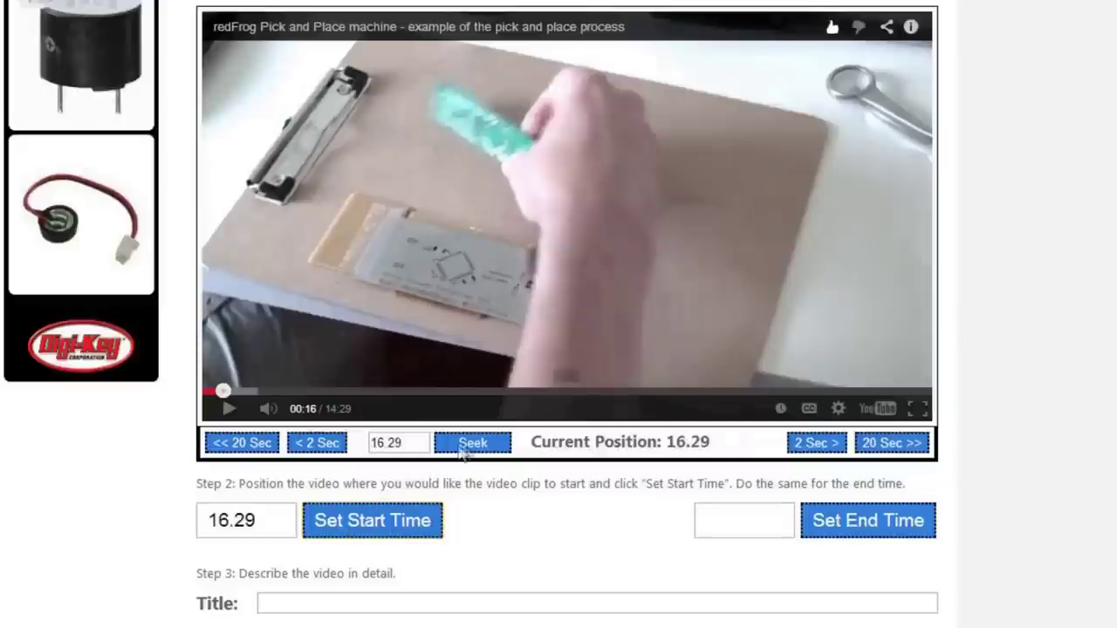
Seek the video to 15 seconds and set that position as the clip's start time.
double_click(402, 444)
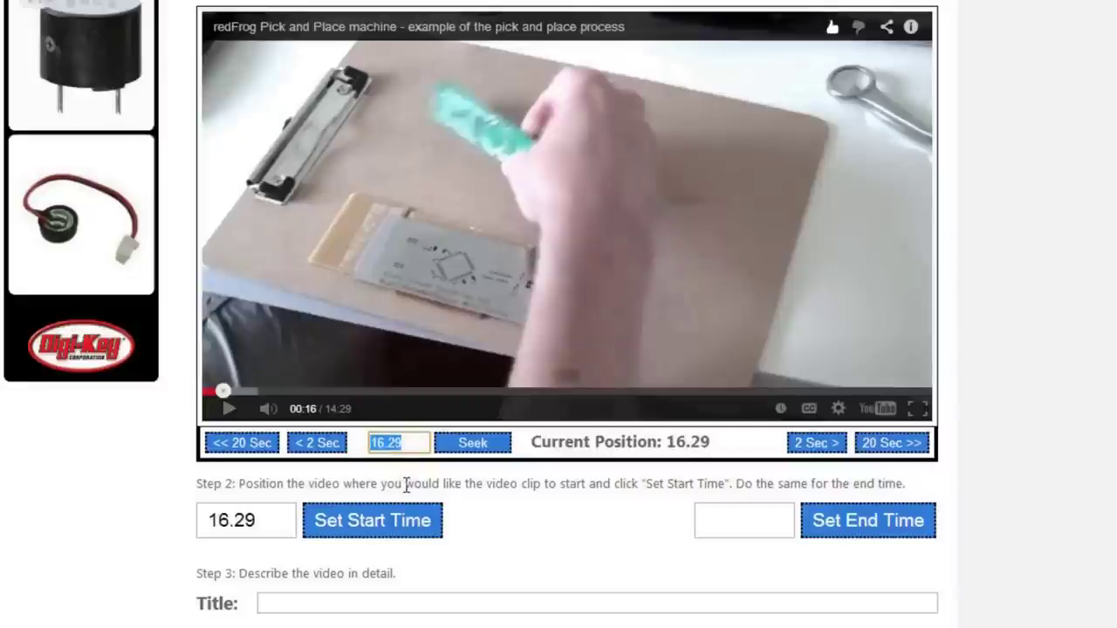
text(15)
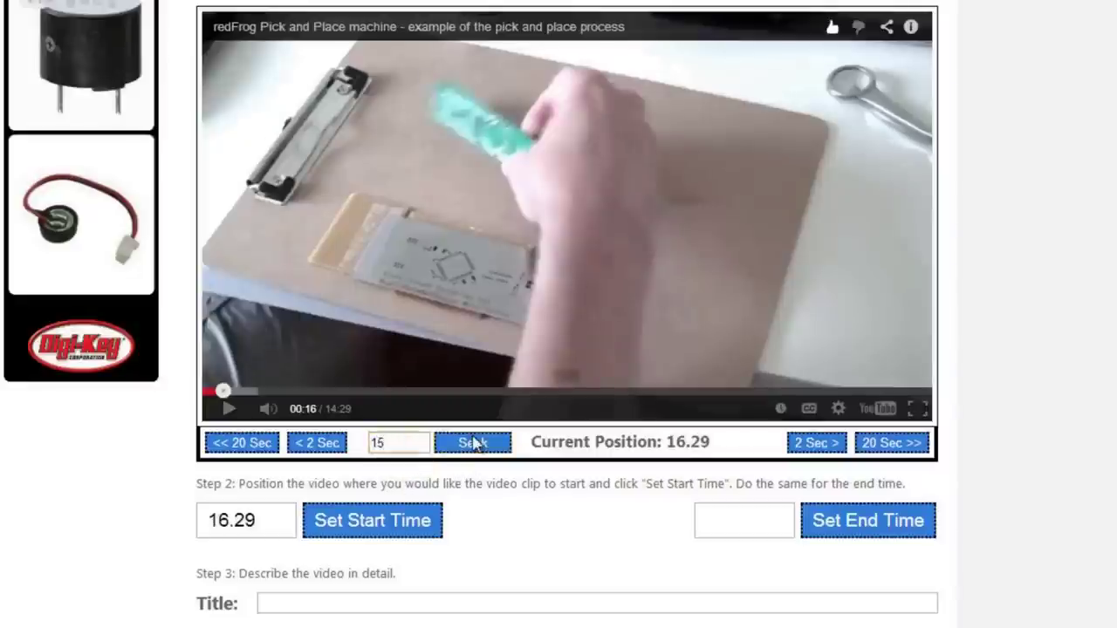
click(472, 443)
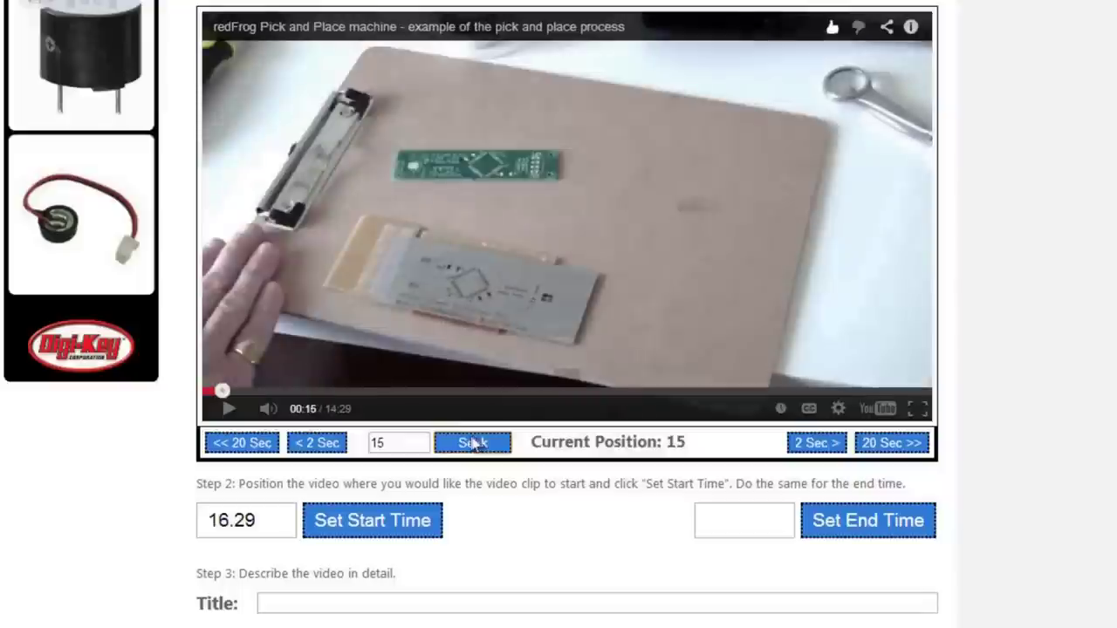
click(358, 521)
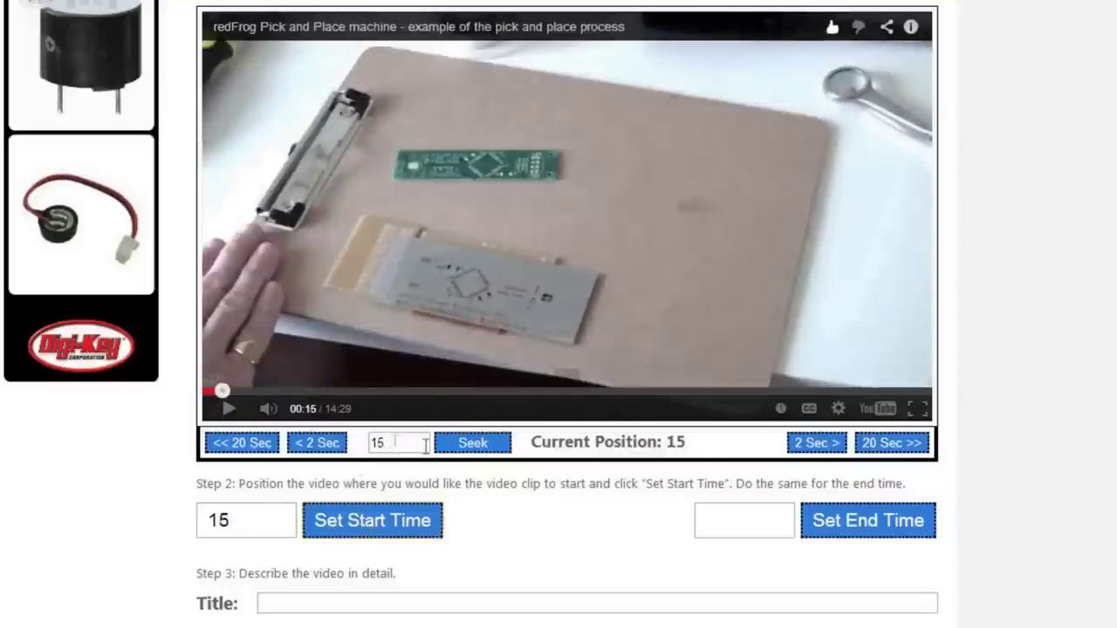
Play the video again from about 14 seconds and set the clip's start time at 16.22 seconds.
click(227, 410)
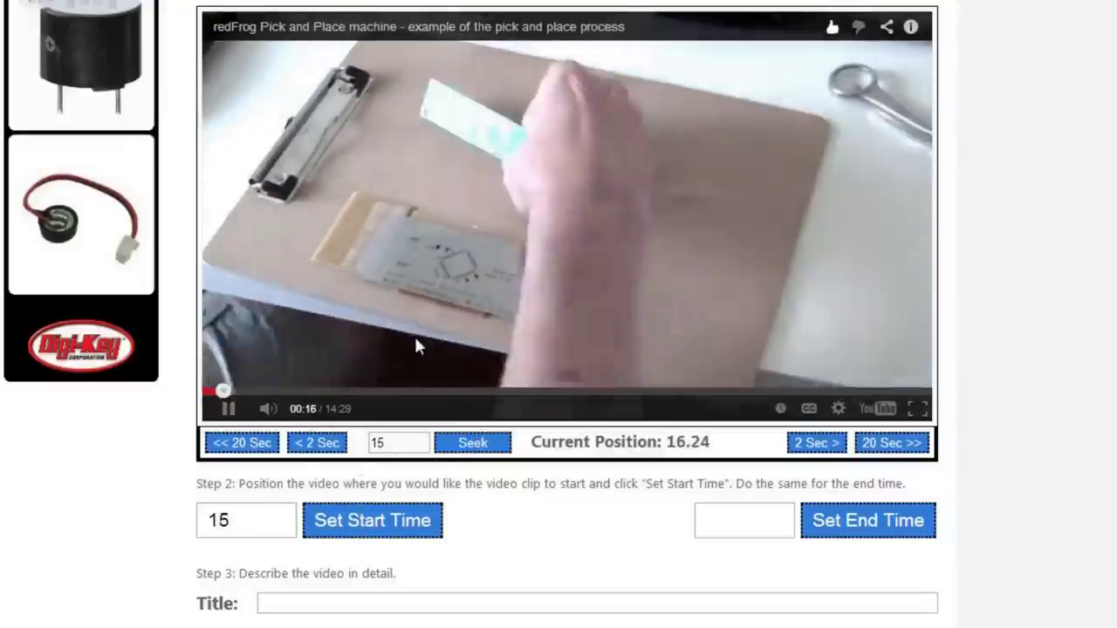
click(423, 349)
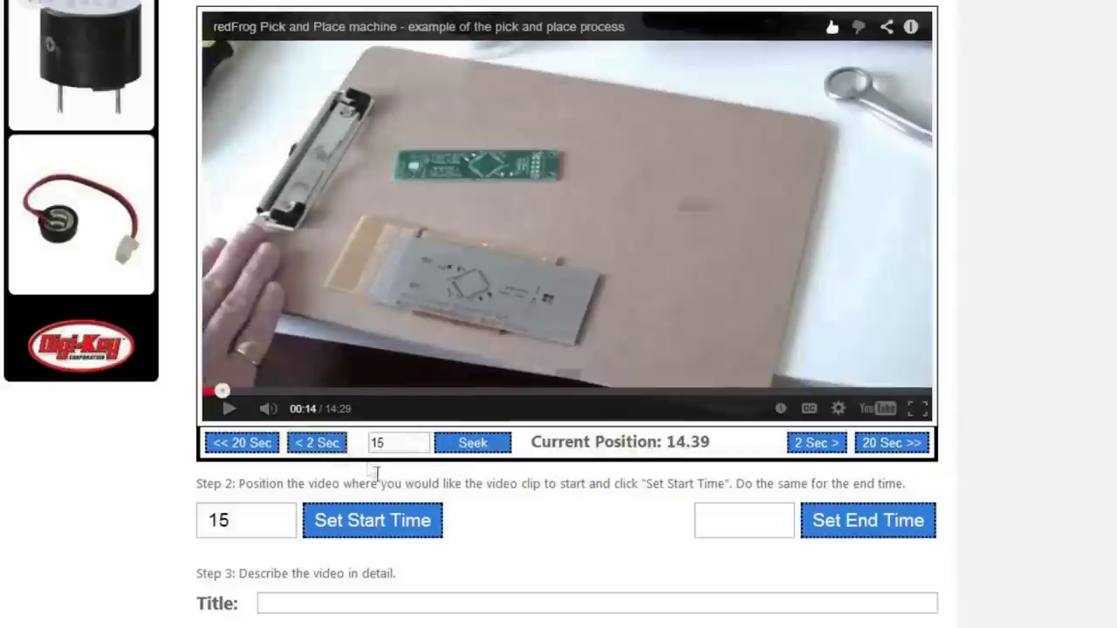
click(343, 450)
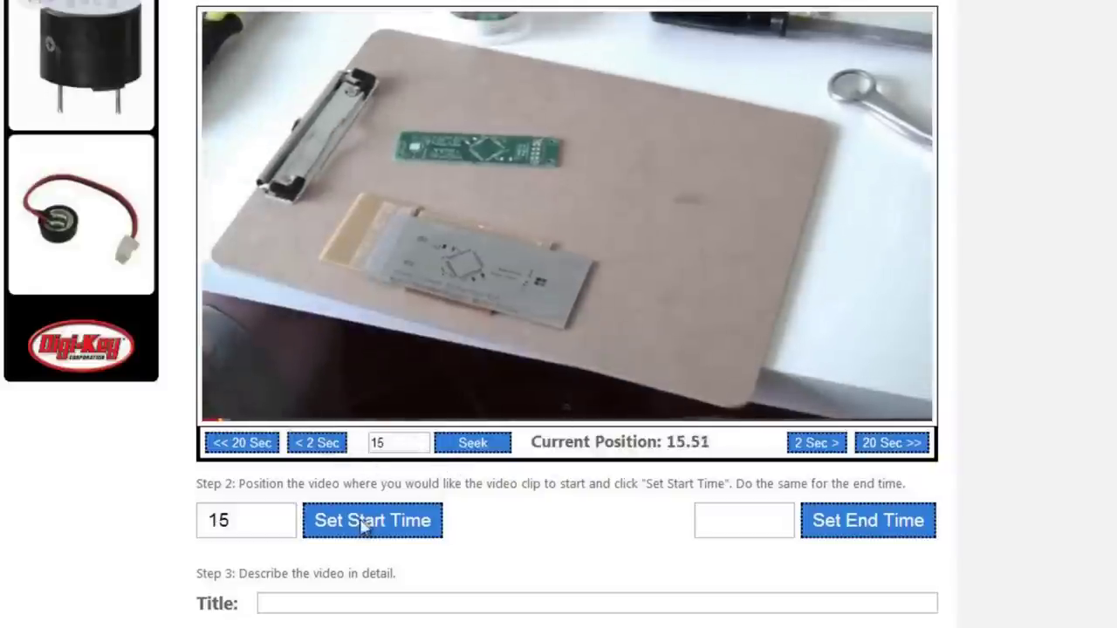
click(362, 521)
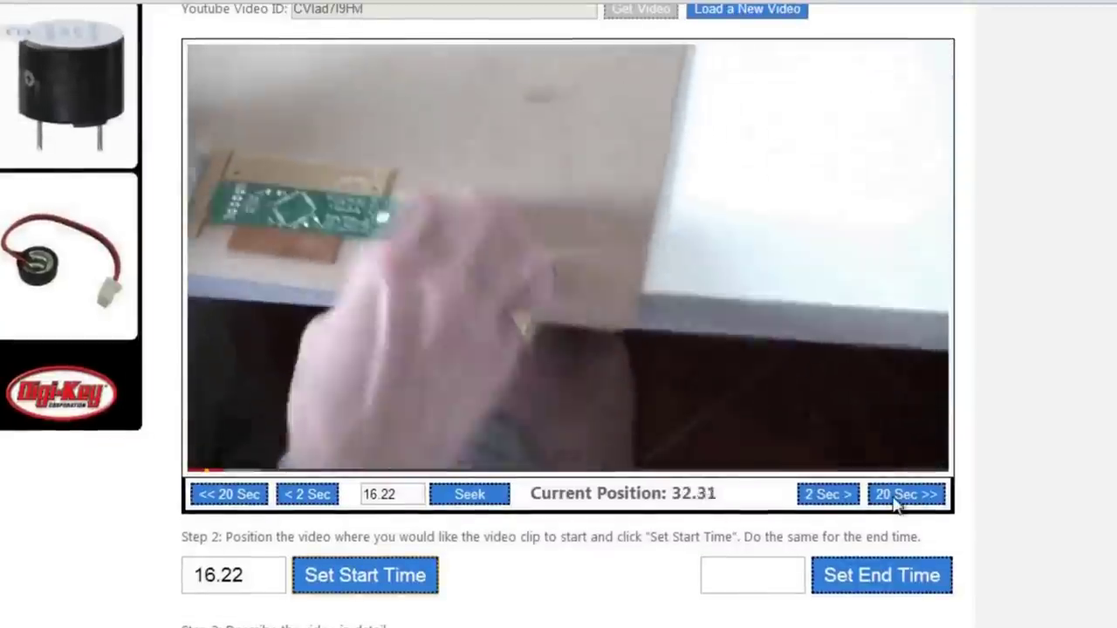
Advance the video in 20-second jumps, fine-tune backward by 2-second steps and set the clip's end time at 108.822 seconds.
click(905, 494)
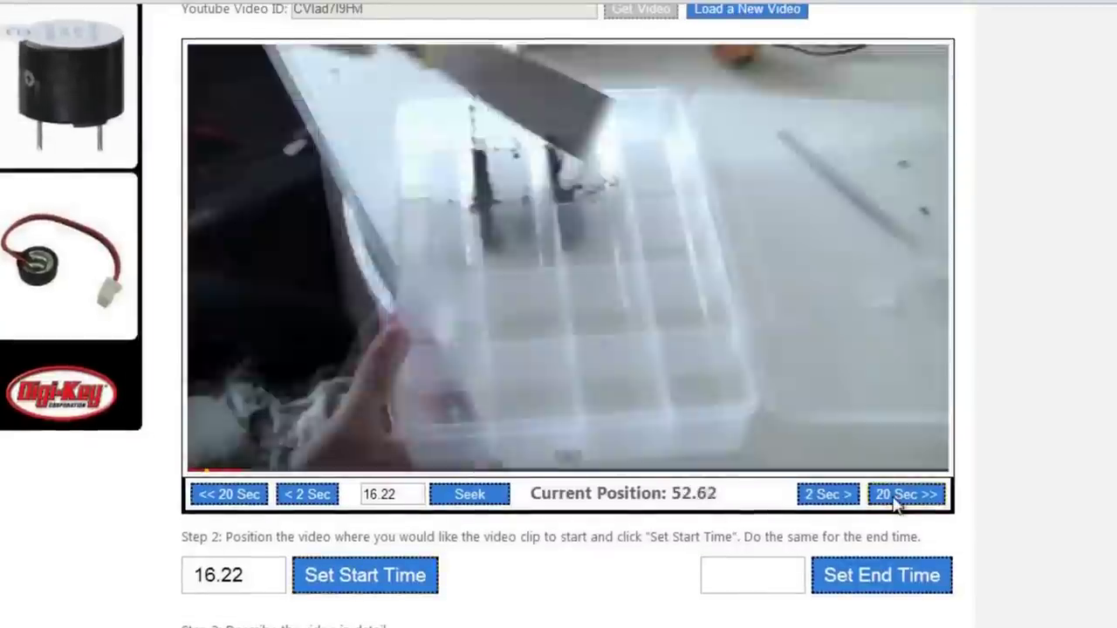
click(899, 502)
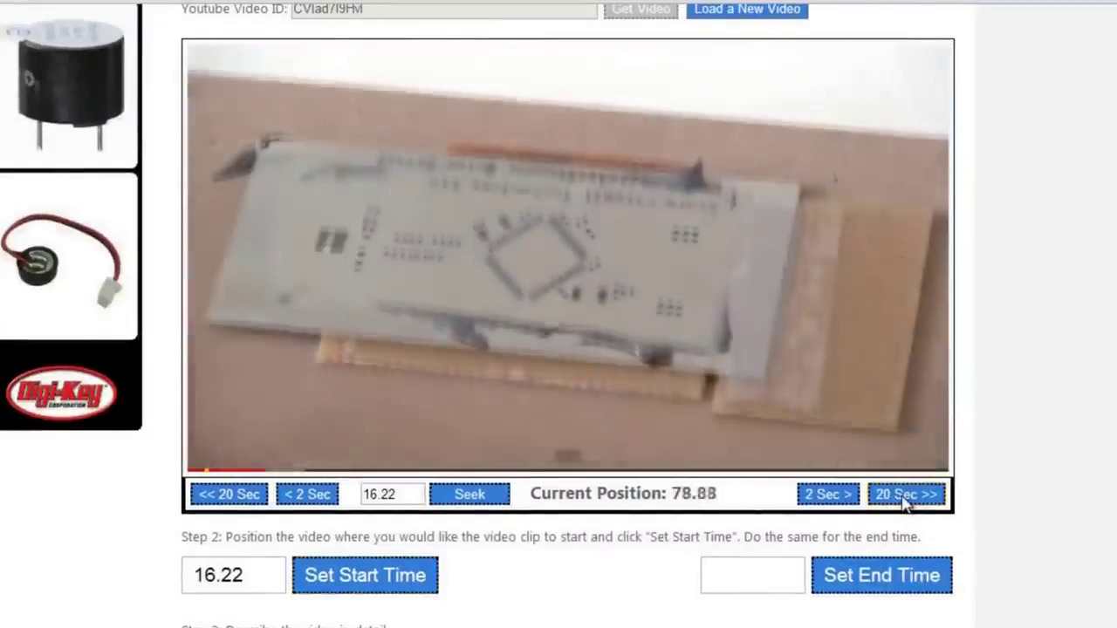
click(905, 497)
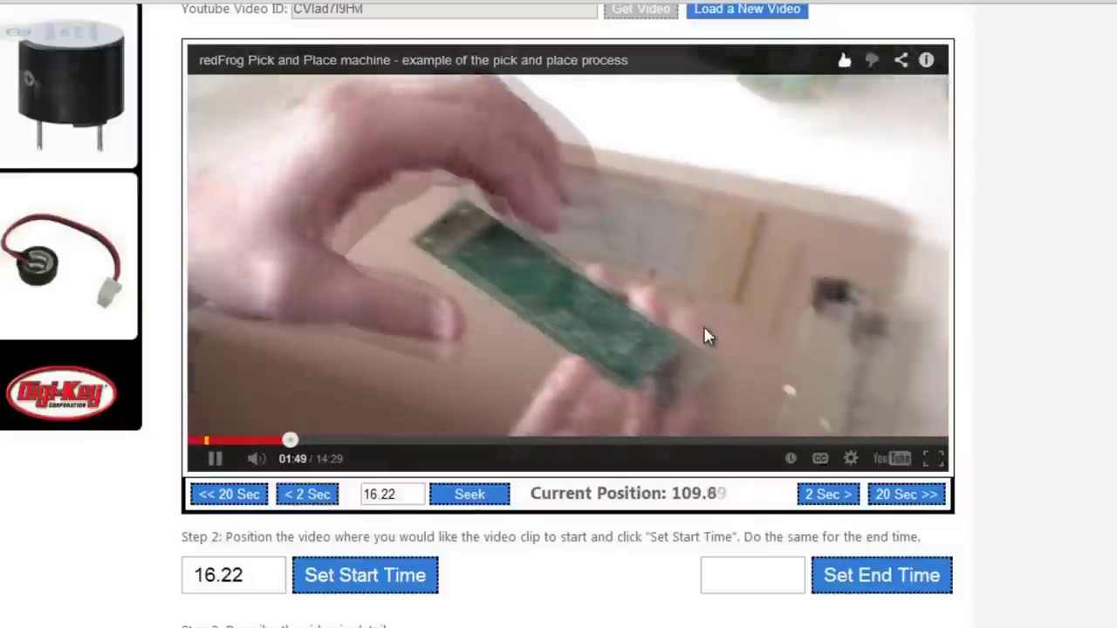
click(636, 358)
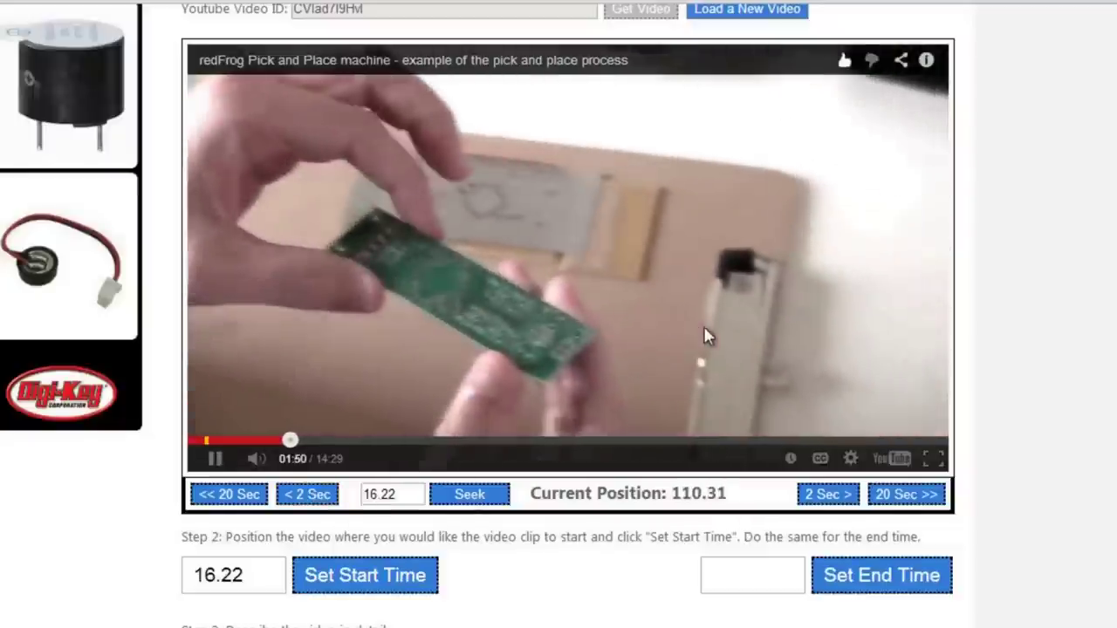
click(307, 494)
click(307, 494)
click(851, 579)
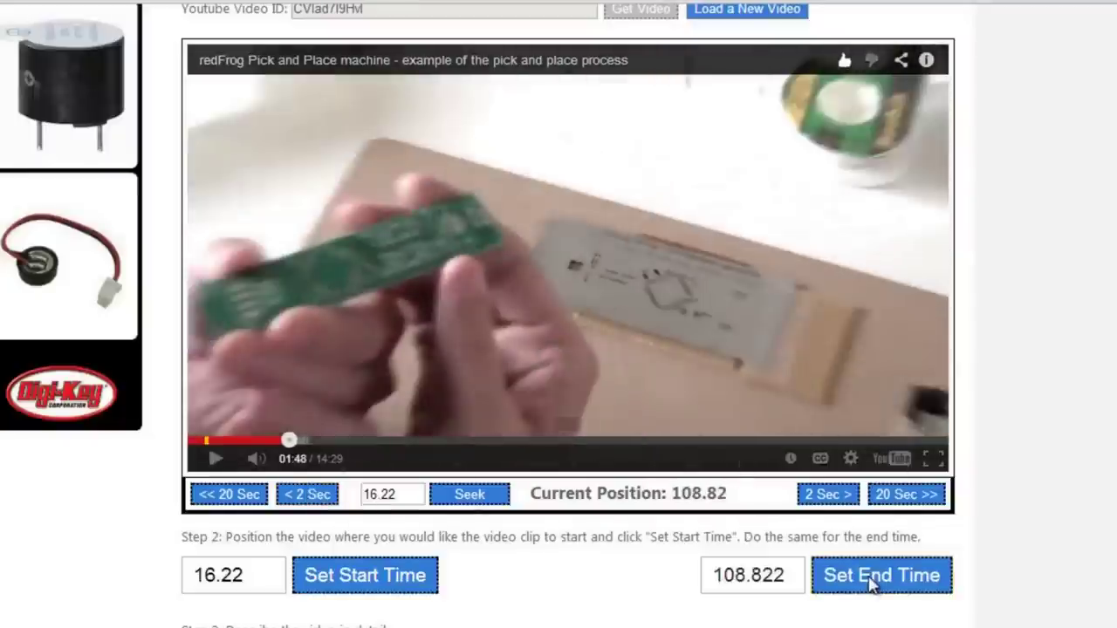
Title the clip "How to apply solder paste using a stainless steel stencil".
scroll(867, 601, down, 3)
scroll(353, 488, down, 1)
click(335, 347)
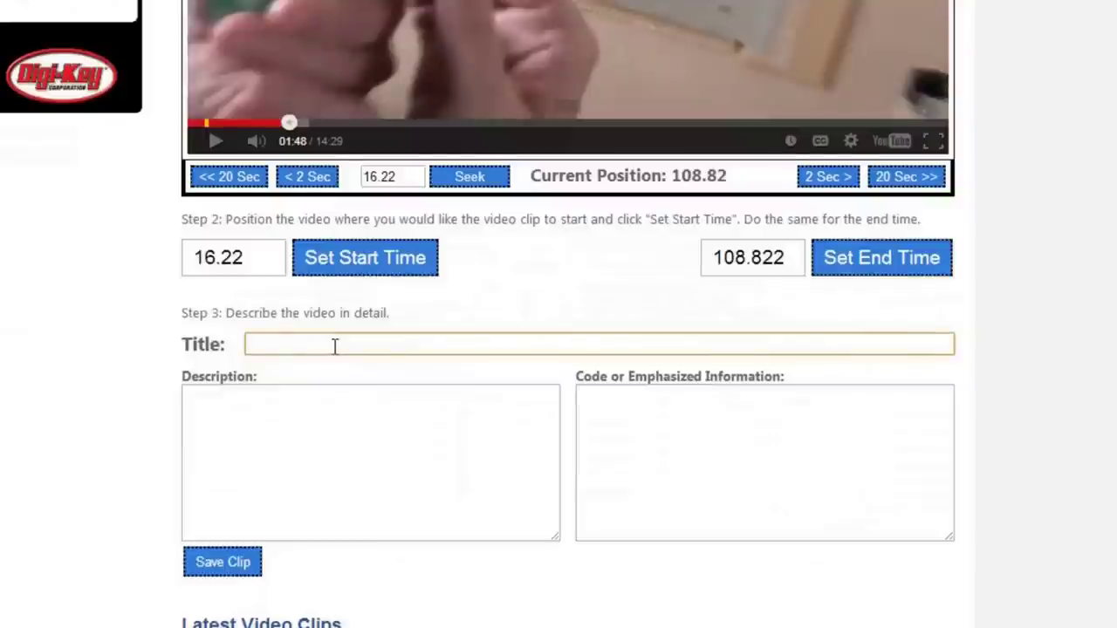
text(How to apply solder paste using a stencil)
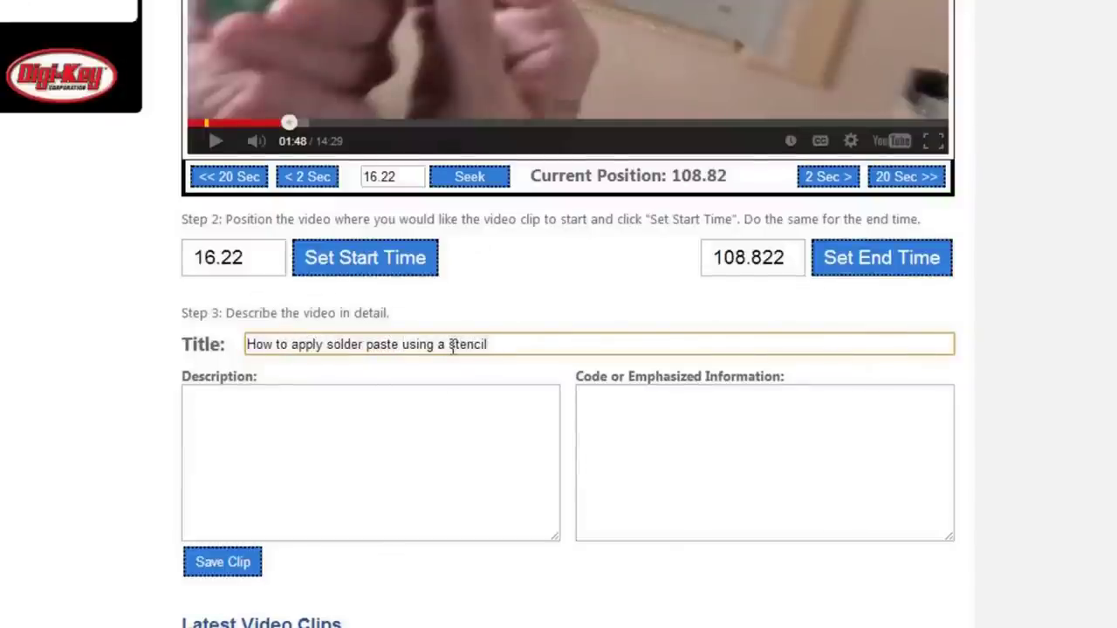
click(450, 345)
text(stainless steel)
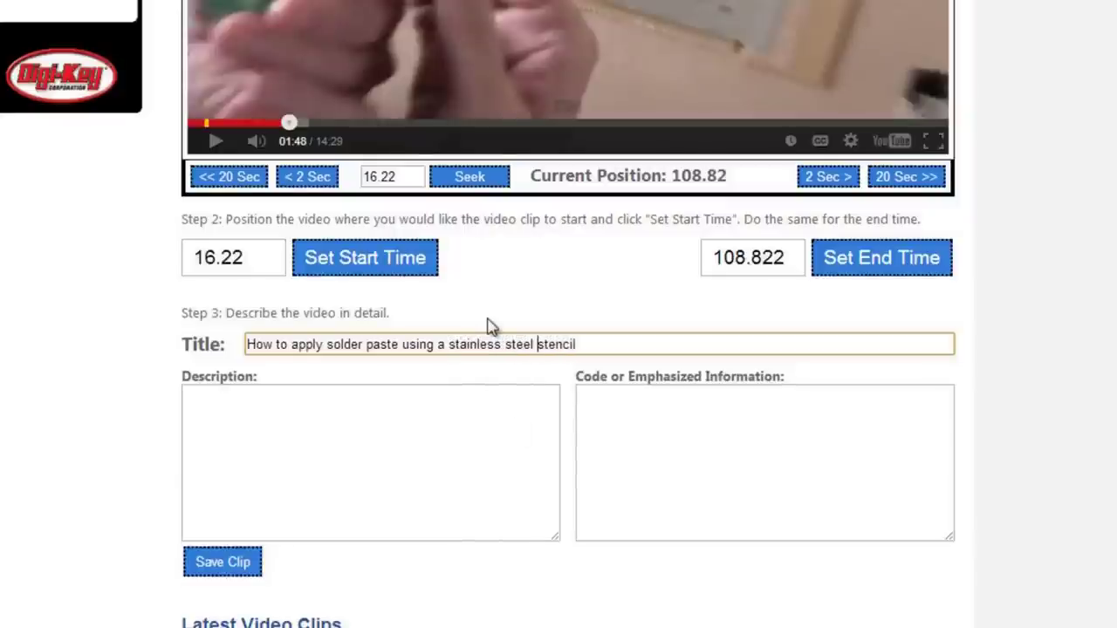
Begin the clip's description with "The application of solder paste using a stainless steel stencil".
click(356, 421)
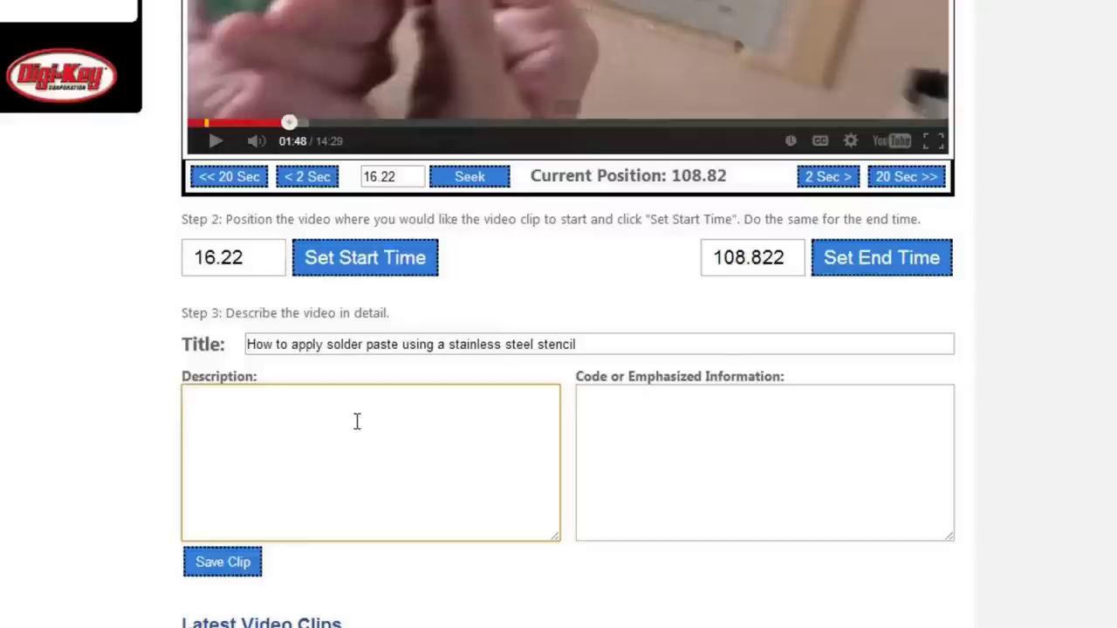
text(The application of solder pa)
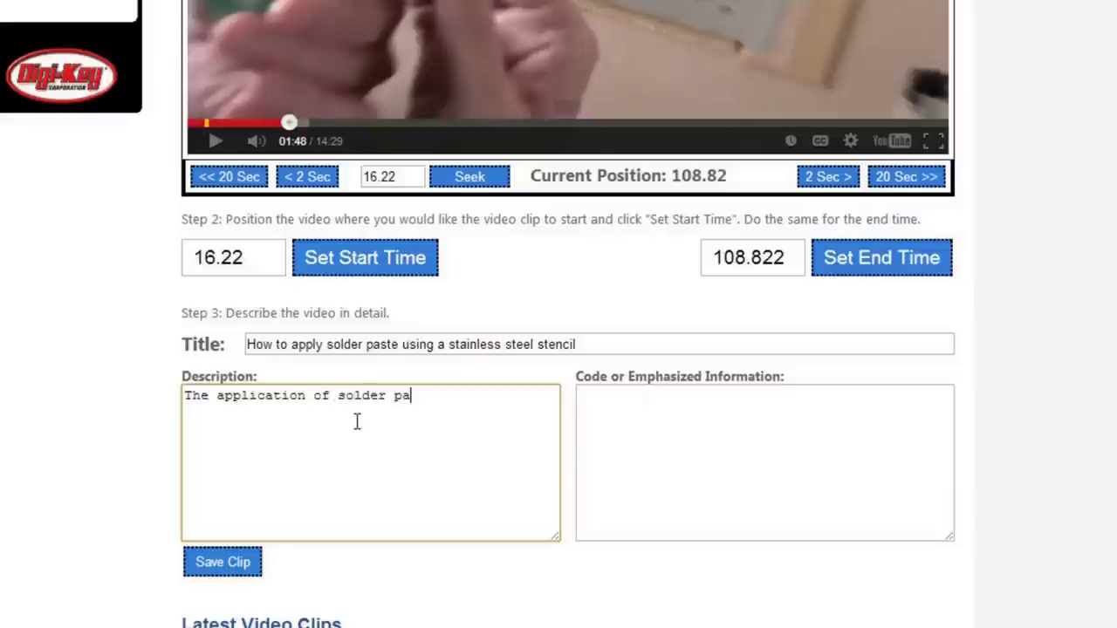
text(ste using a stainless steel )
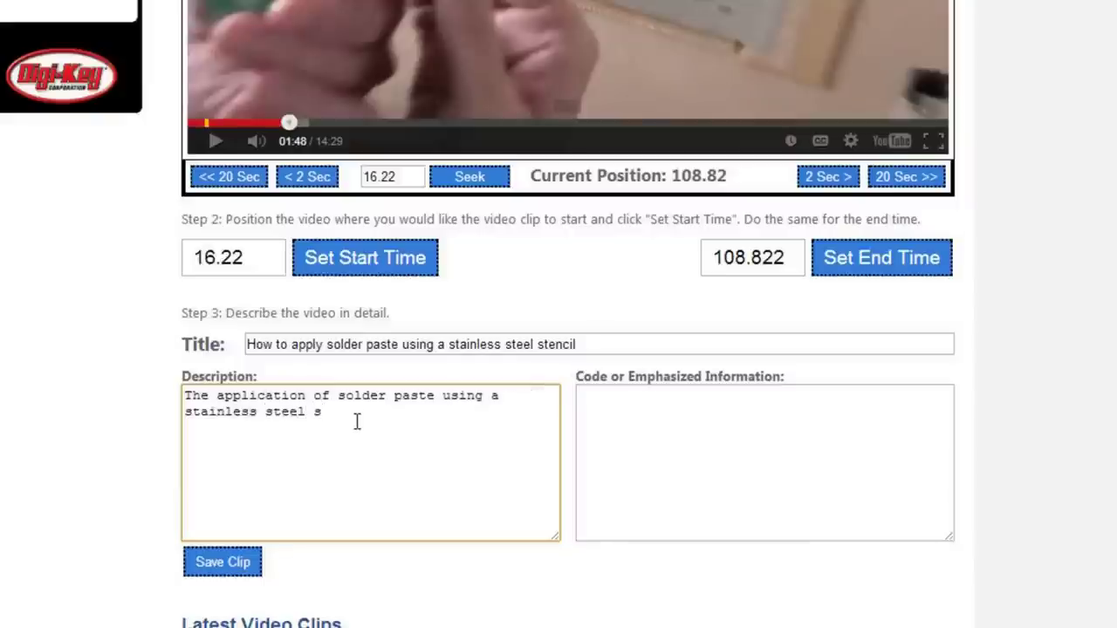
text(stencil and solder pat)
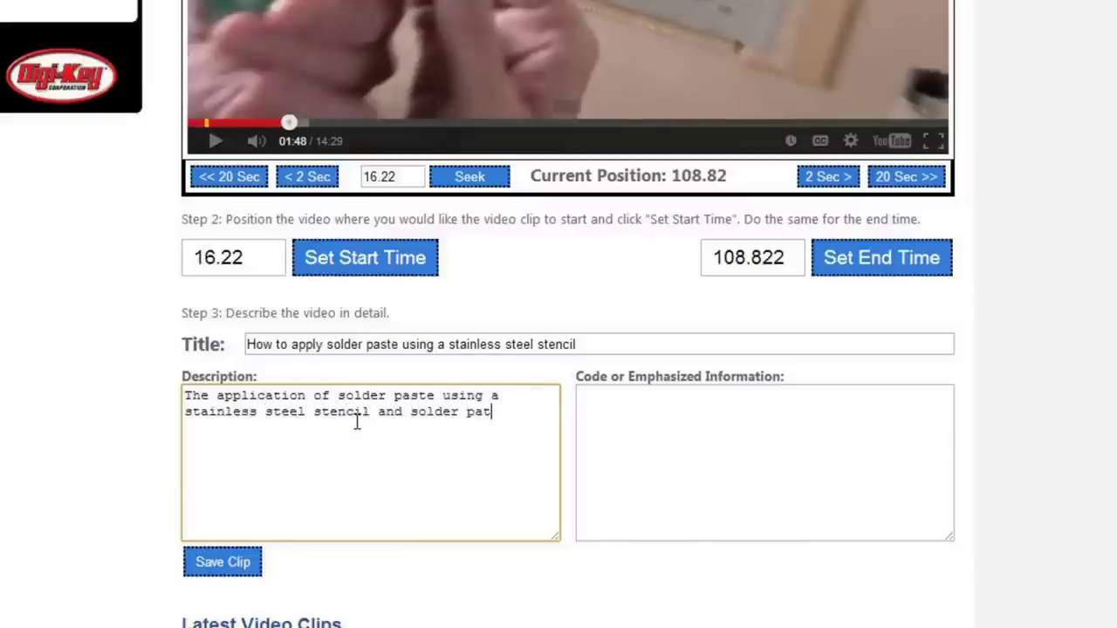
key(BackSpace)
key(BackSpace)
key(BackSpace)
key(BackSpace)
key(BackSpace)
key(BackSpace)
key(BackSpace)
key(BackSpace)
key(BackSpace)
key(BackSpace)
key(BackSpace)
key(BackSpace)
key(BackSpace)
key(BackSpace)
key(BackSpace)
key(BackSpace)
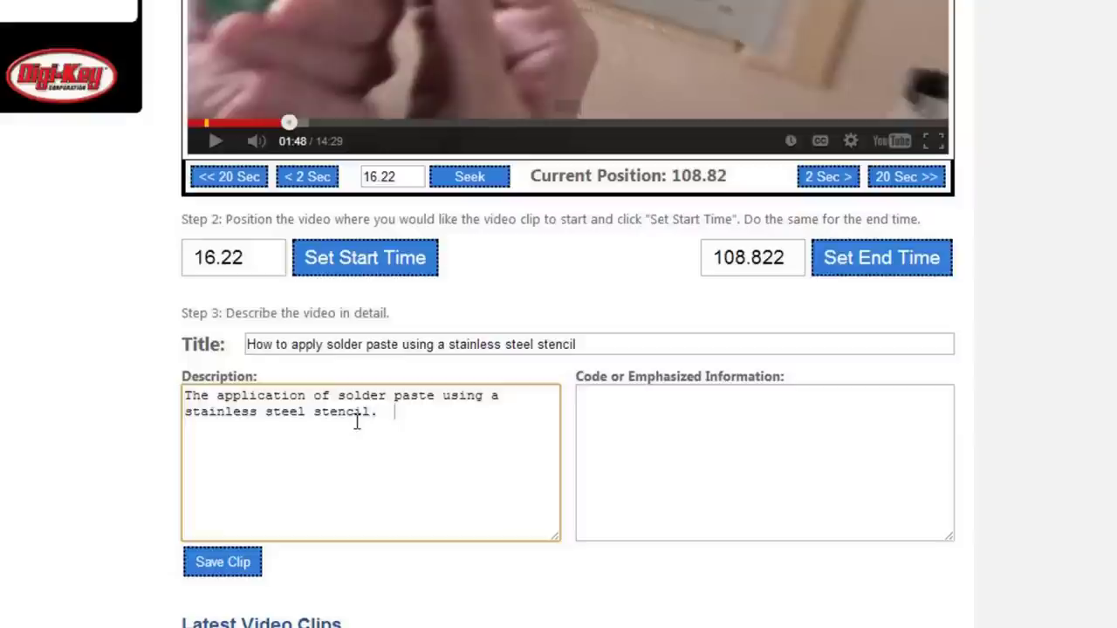
Continue the description with the sentence "The stencil is aligned with the pads on the PCB and taped down.".
text(.  The stencil is aligned on tohe)
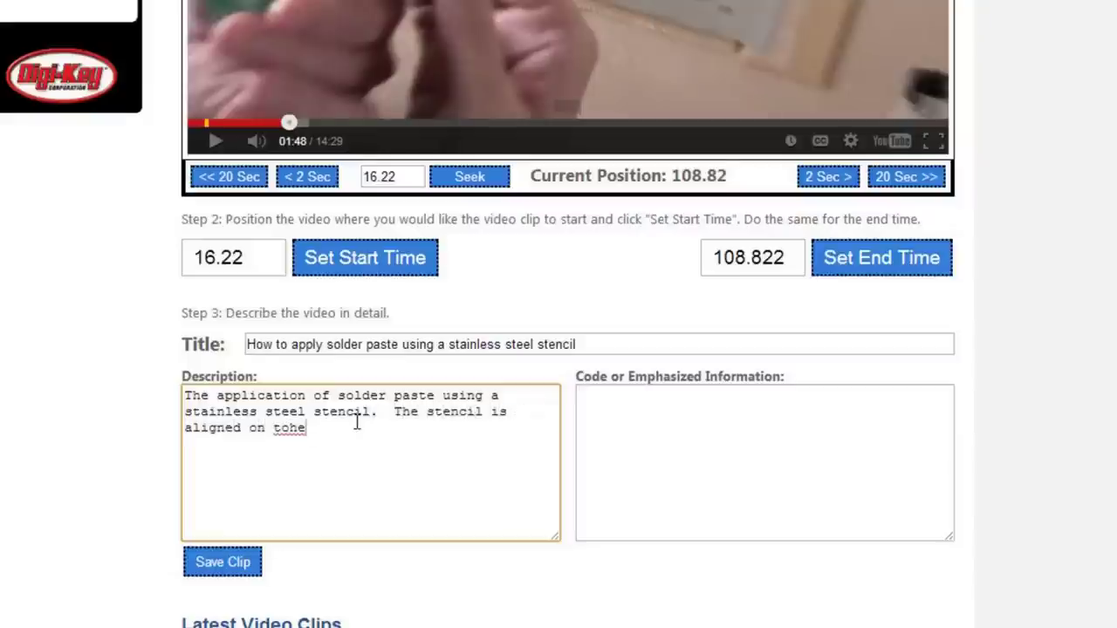
key(BackSpace)
key(BackSpace)
key(BackSpace)
key(BackSpace)
key(BackSpace)
key(BackSpace)
key(BackSpace)
text(with the pads on the P)
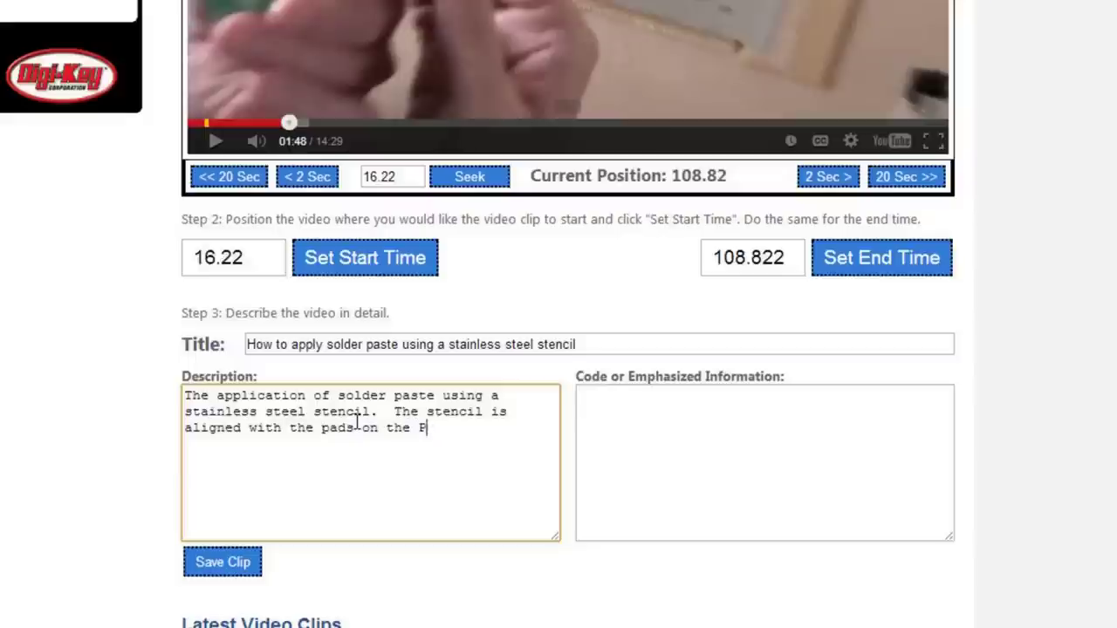
text(CB and taped down.  The )
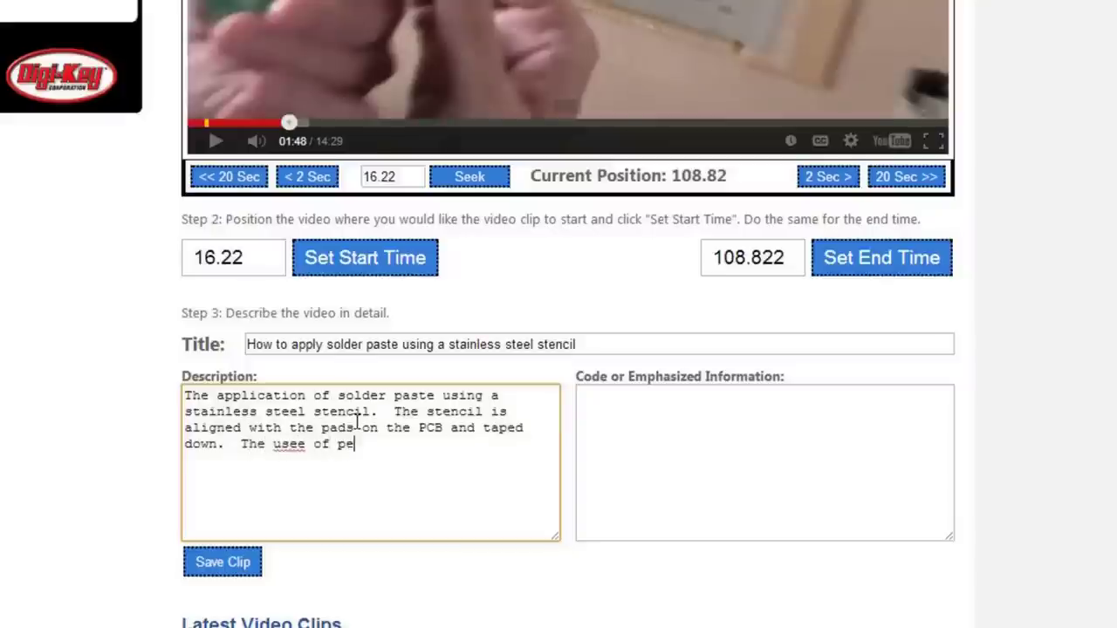
End the description with "The use of perfboards allowed a level surface.", leave the code or emphasized information empty and save the clip.
text(usee of perfboards allowe)
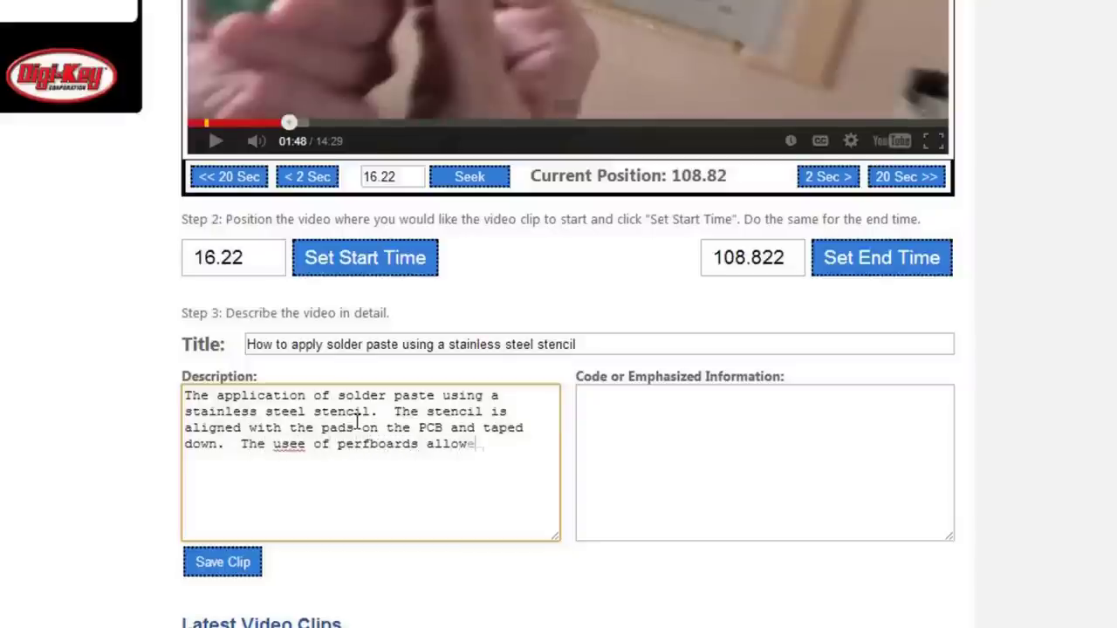
text(d a level surface.)
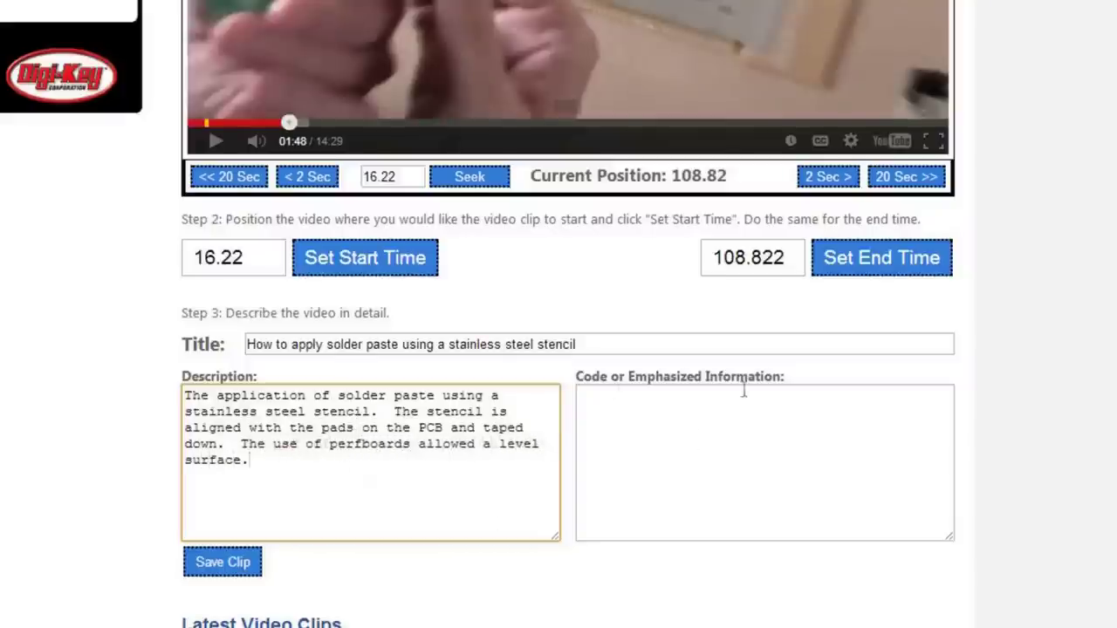
click(659, 412)
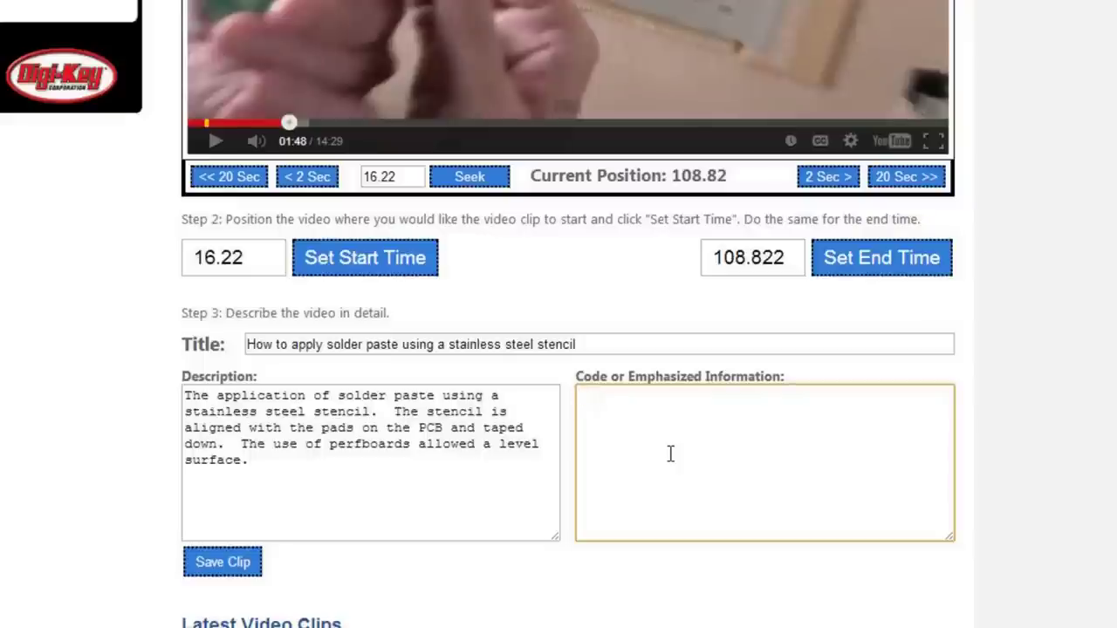
click(214, 566)
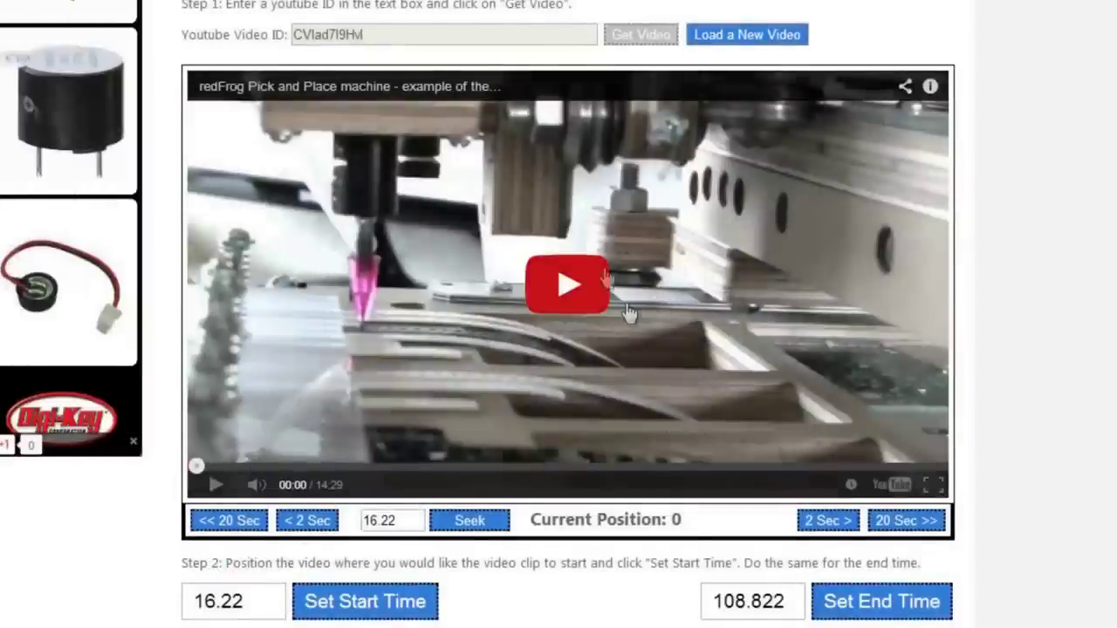
Search the site's video clips with a "how to" query and open "How to apply solder paste using a stainless steel stencil".
scroll(594, 270, down, 3)
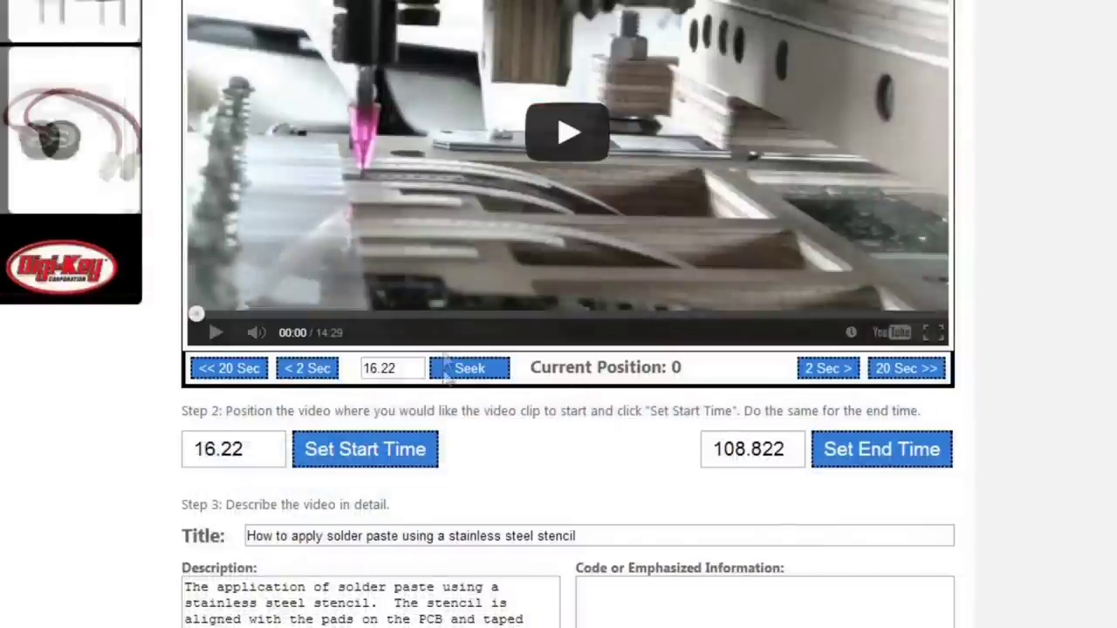
scroll(445, 353, down, 3)
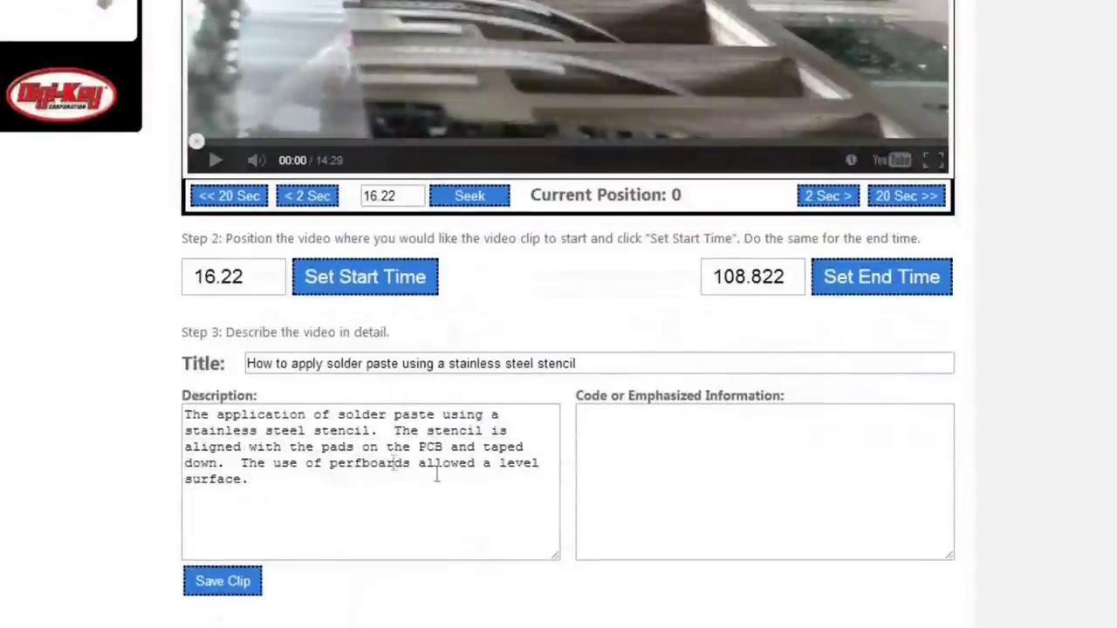
scroll(395, 463, up, 2)
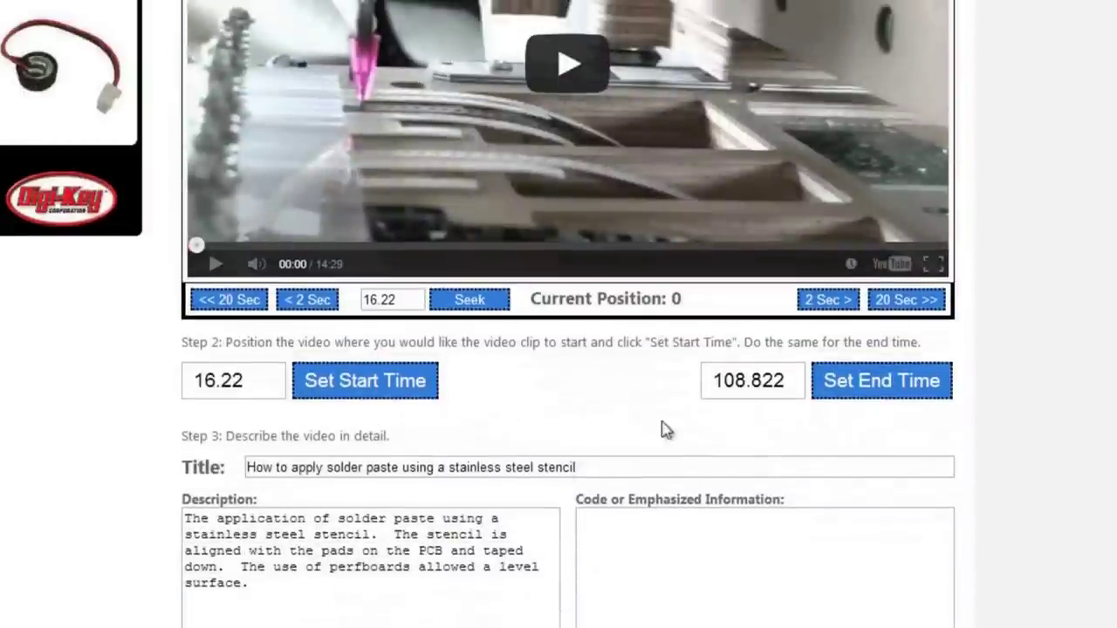
scroll(571, 101, up, 3)
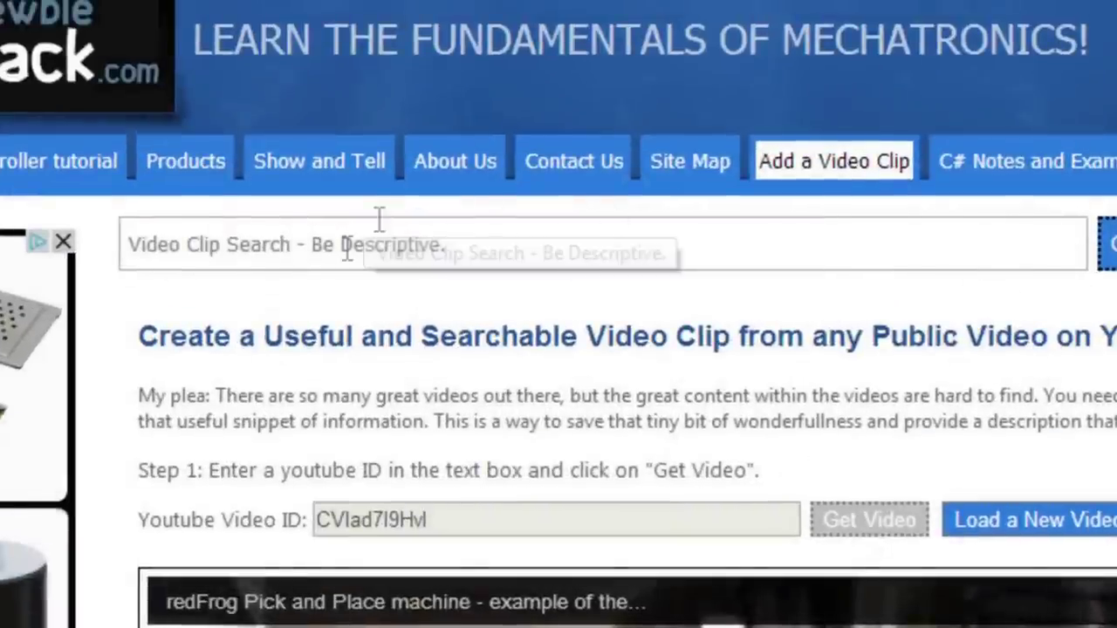
click(346, 247)
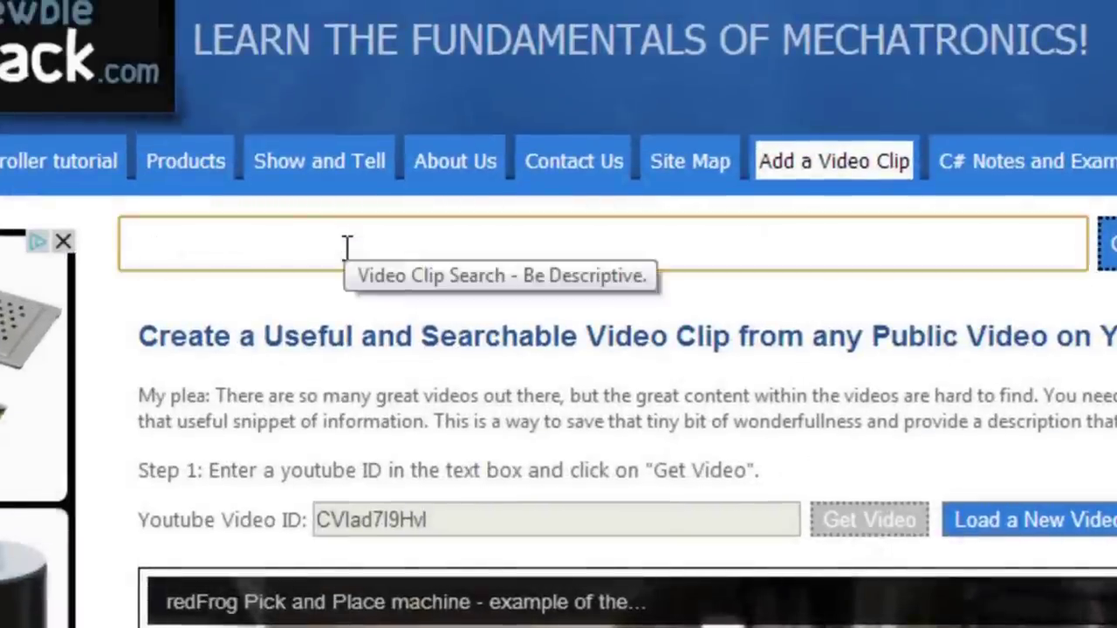
text(how to )
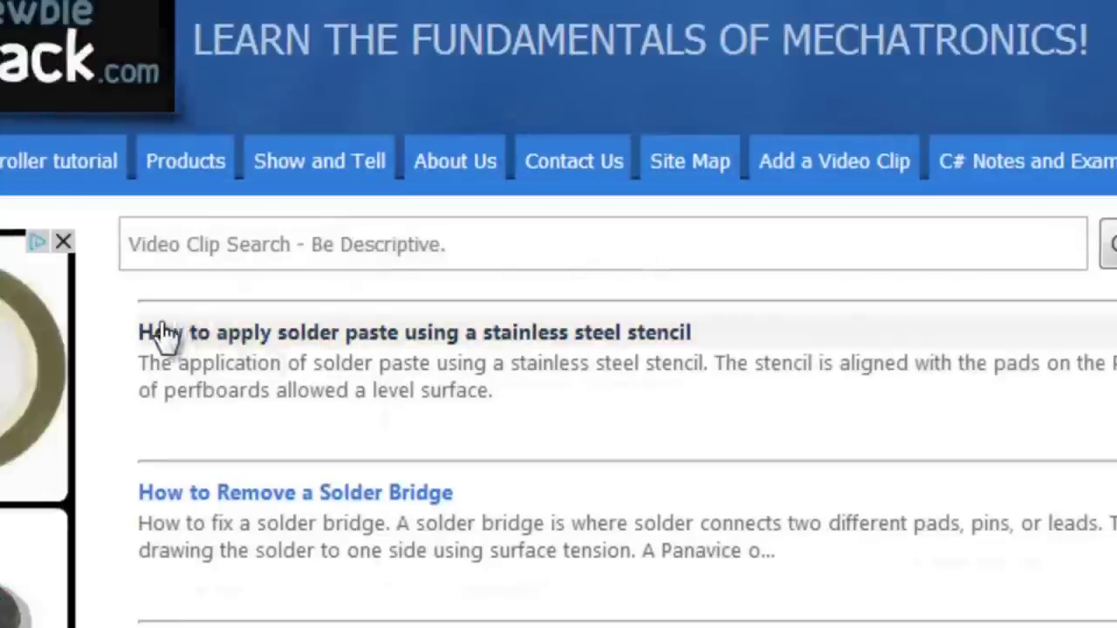
click(319, 333)
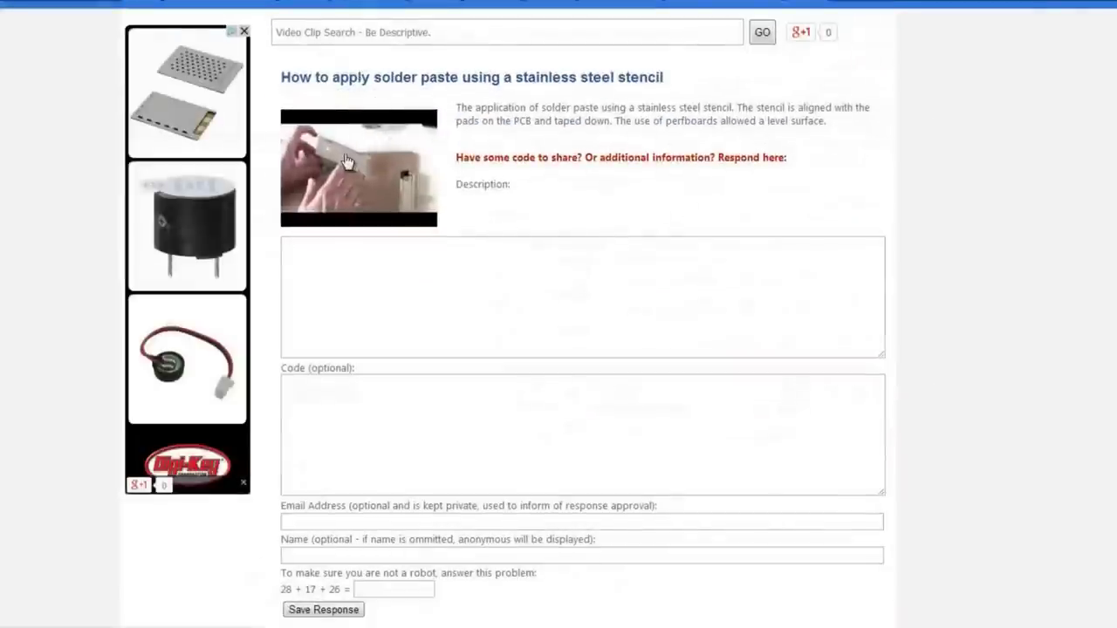
Preview the clip's video player with its marked range, close it, and review the clip's description and response form.
click(344, 157)
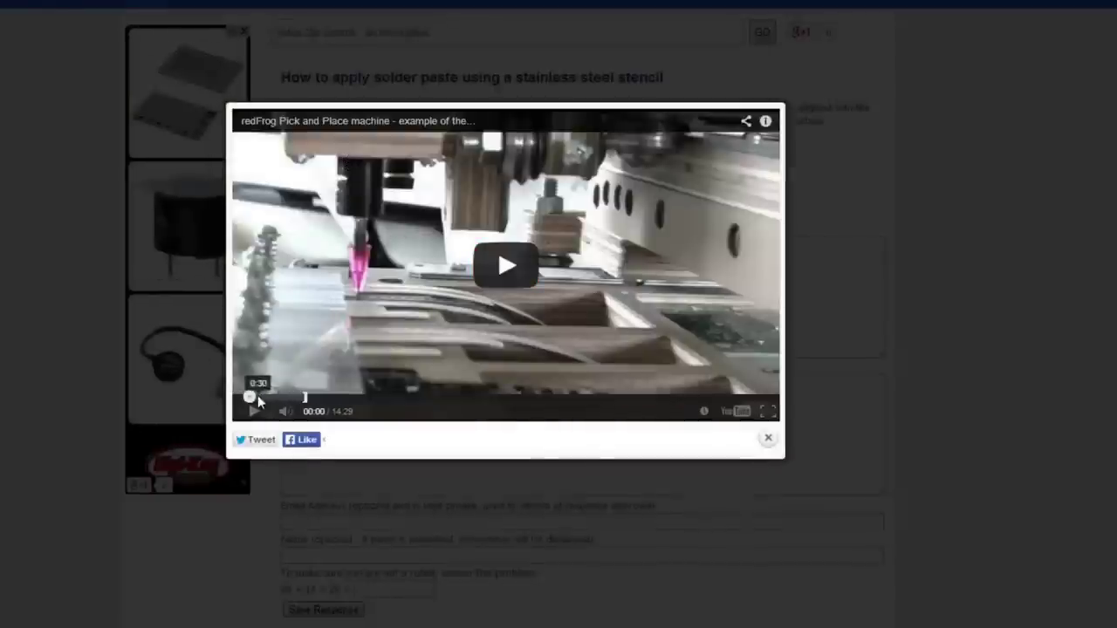
click(561, 78)
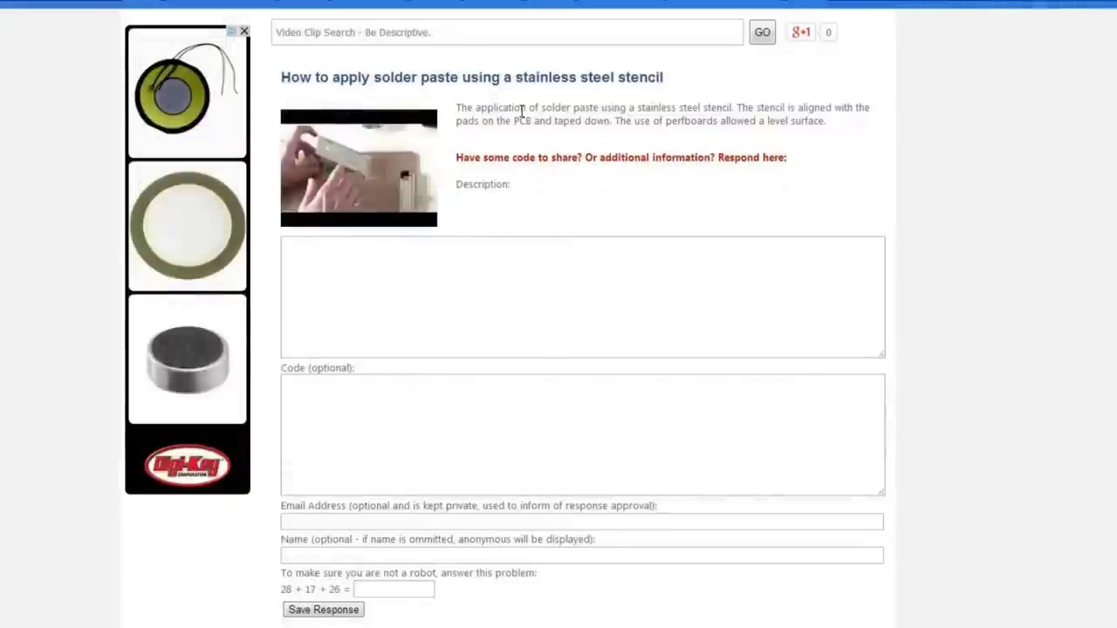
drag(459, 106, 826, 127)
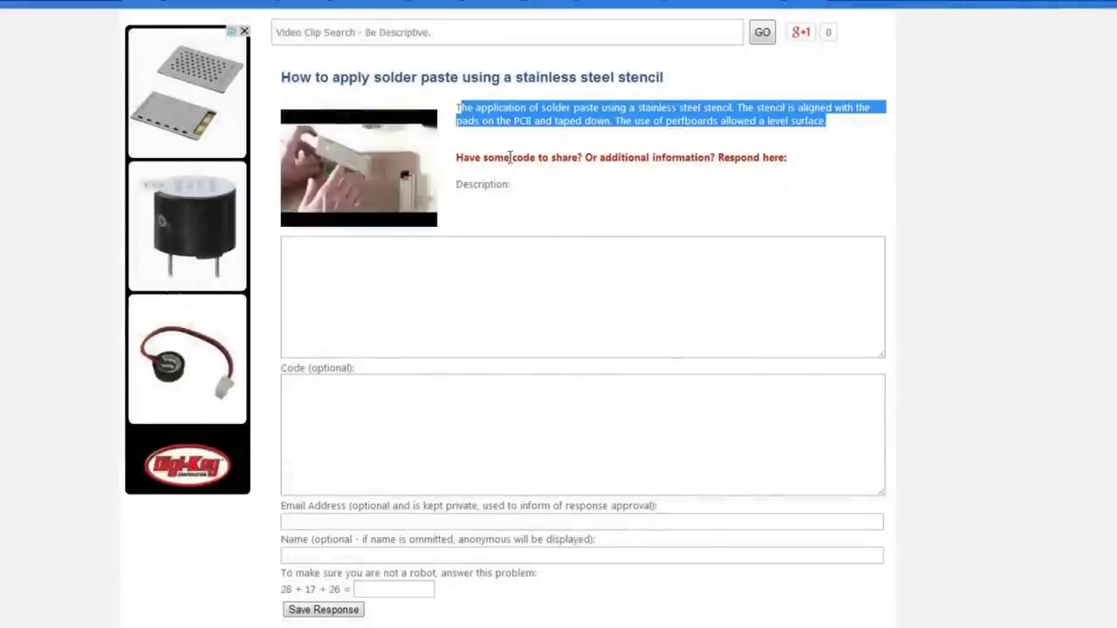
scroll(541, 311, down, 1)
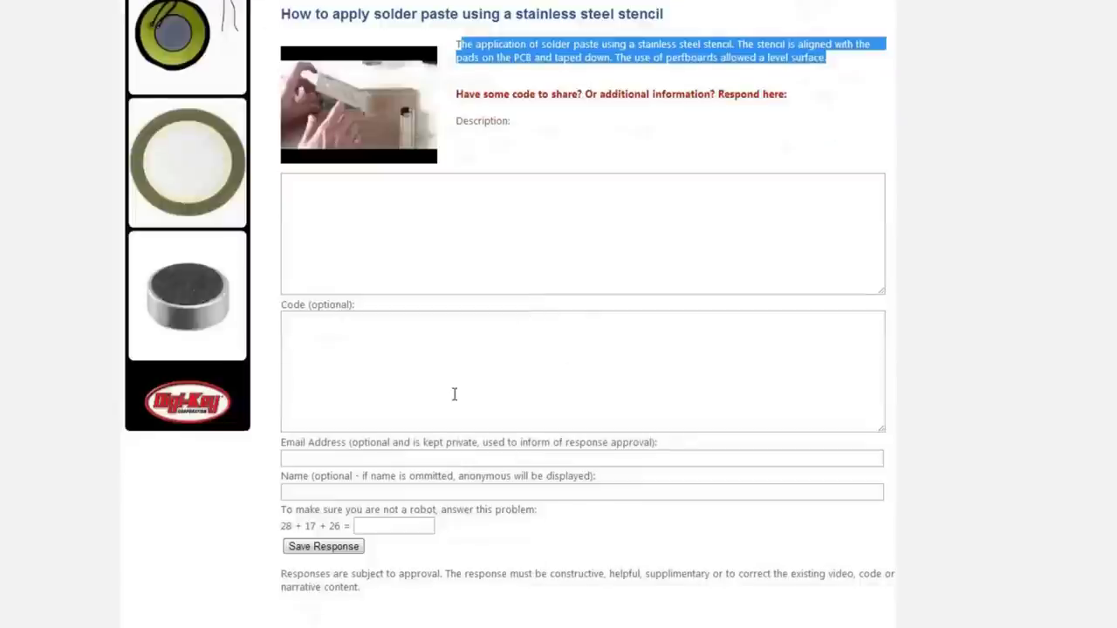